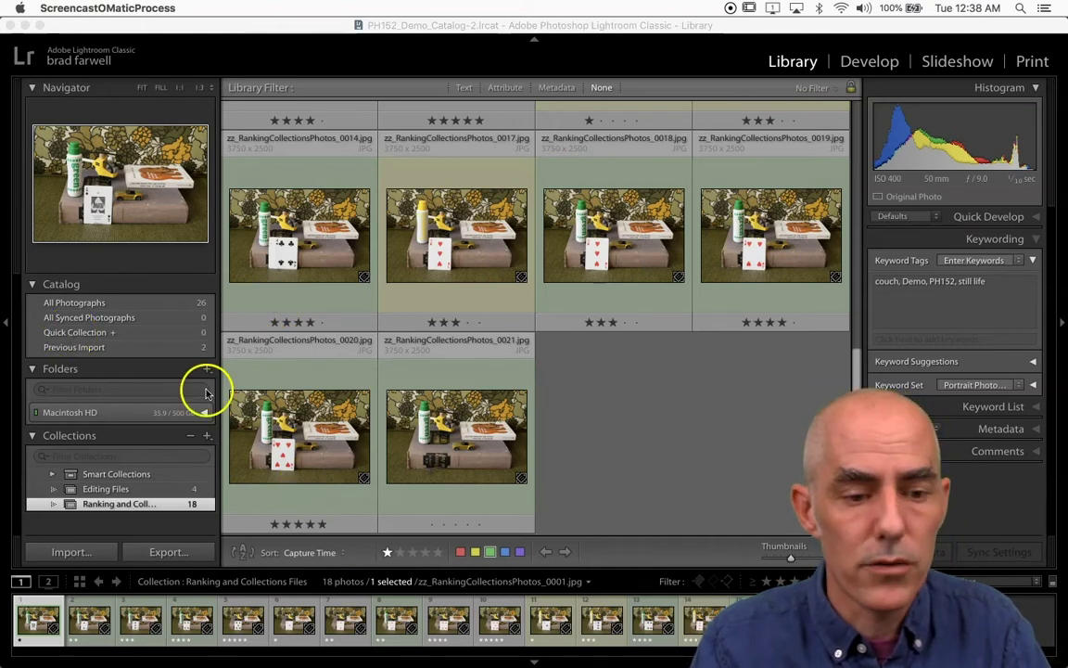
Step: Collapse the Folders and Catalog sections and widen the side panel enough to show the full collection names
left_click(31, 369)
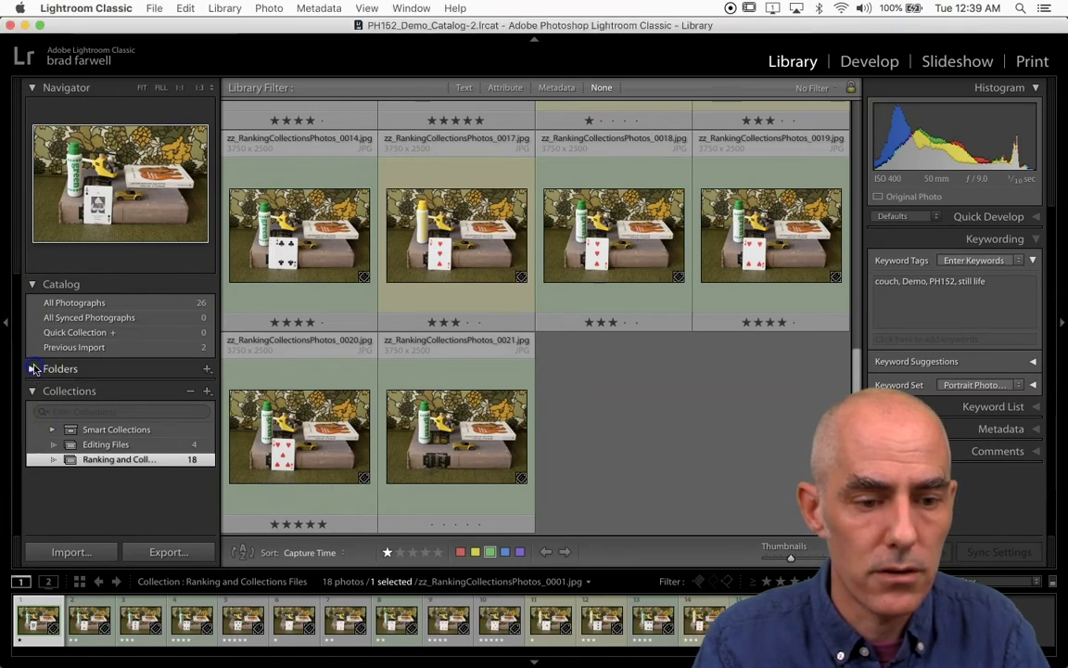
left_click(33, 287)
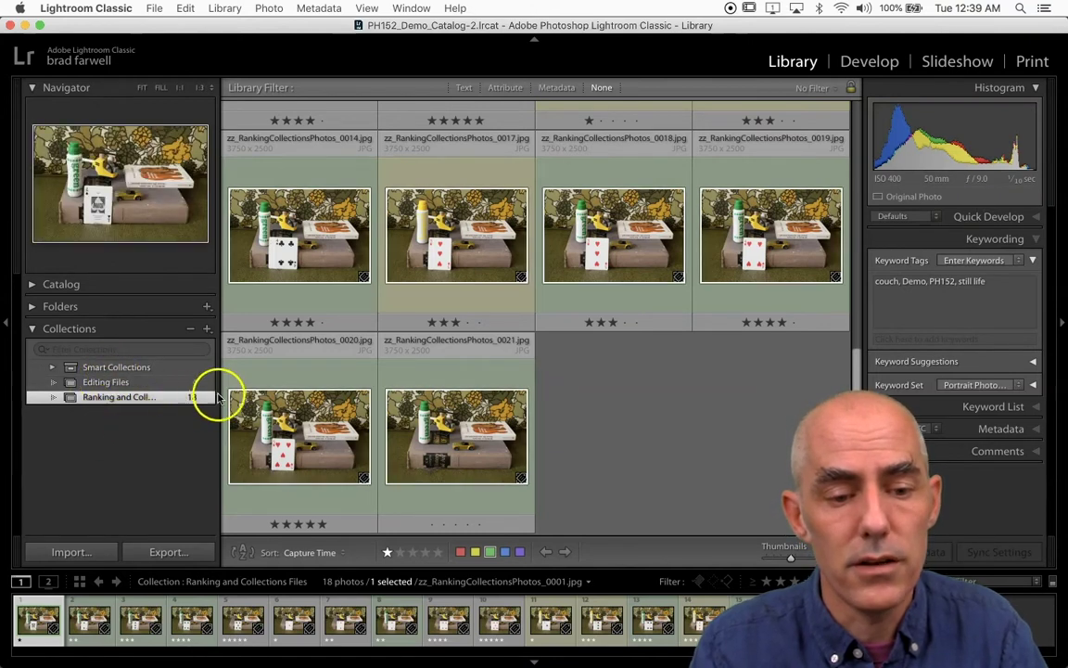
left_click_drag(220, 394, 264, 392)
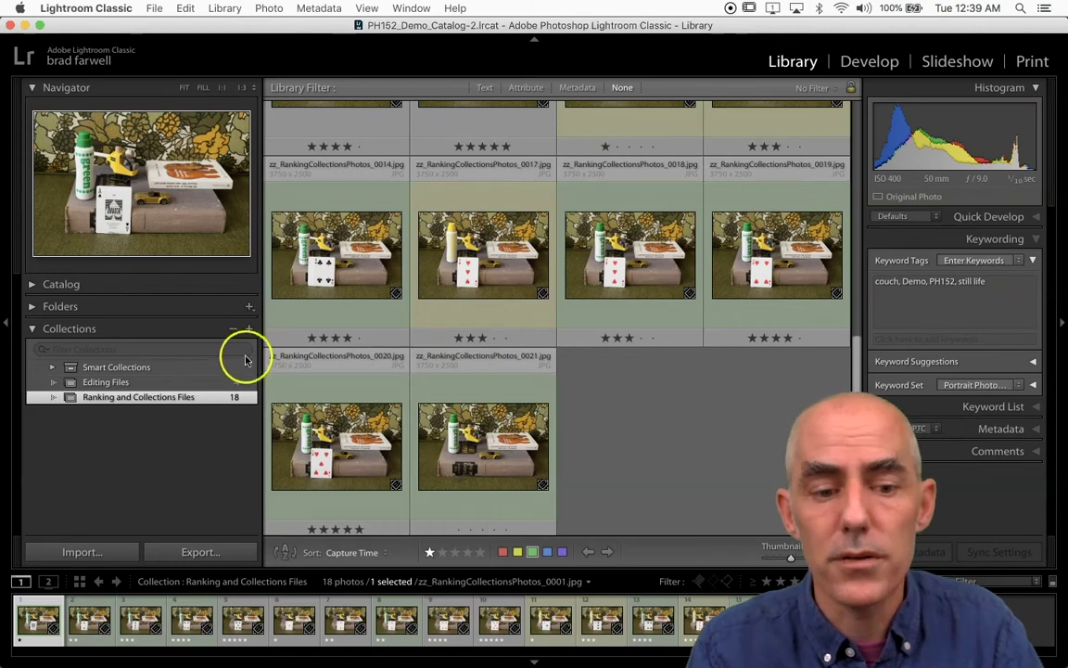
Step: Look through the photos in the Editing Files collection and the Smart Collections set
left_click(160, 383)
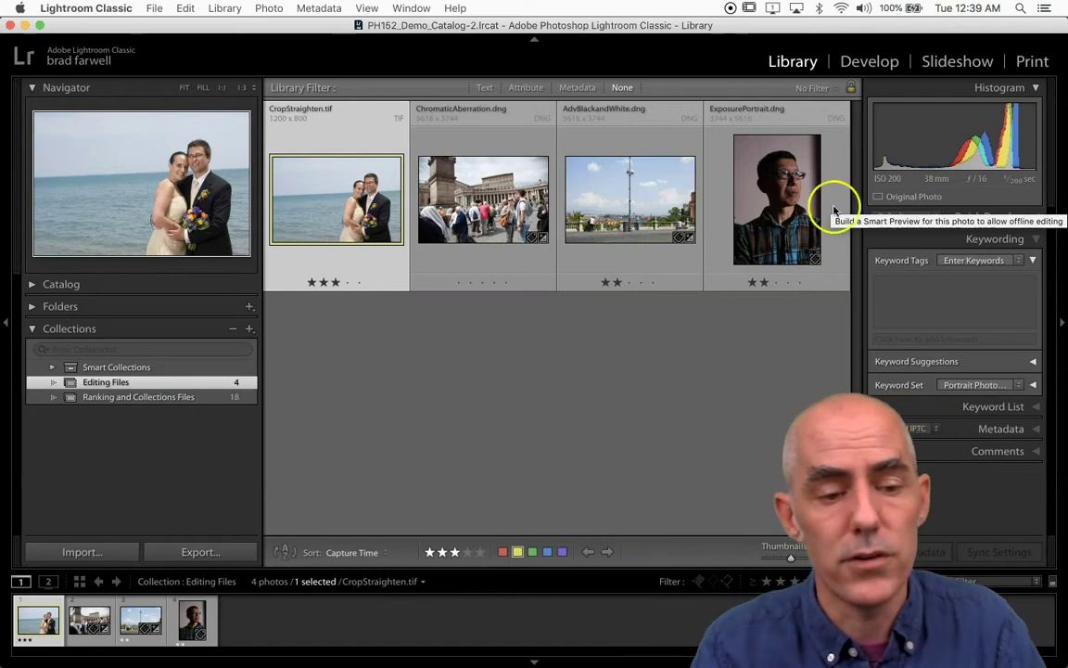
left_click(124, 369)
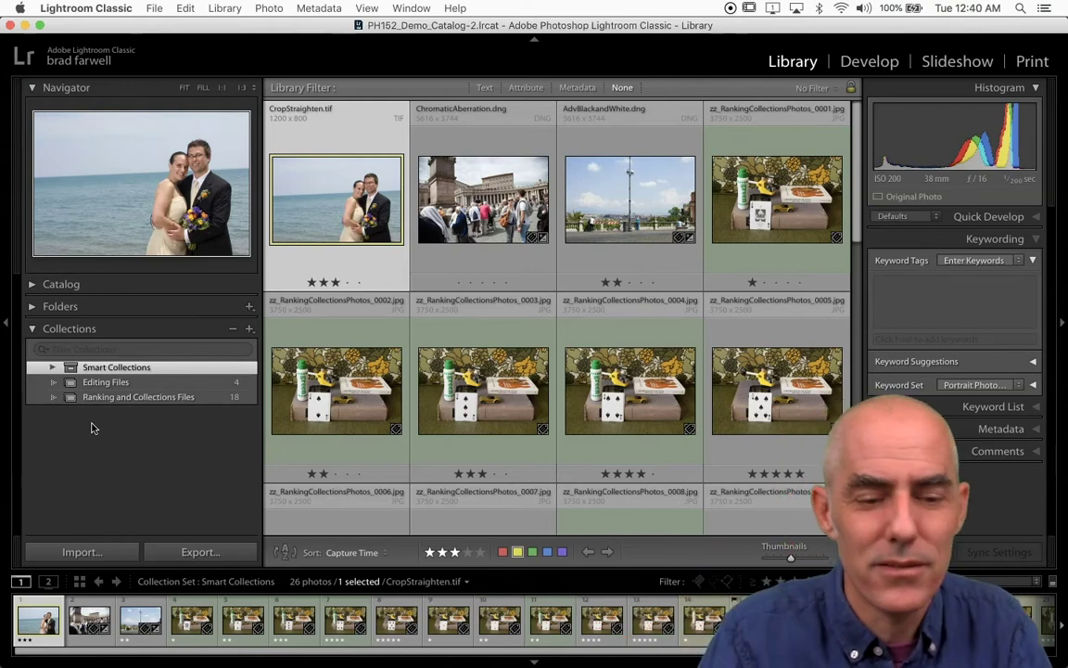
left_click(152, 379)
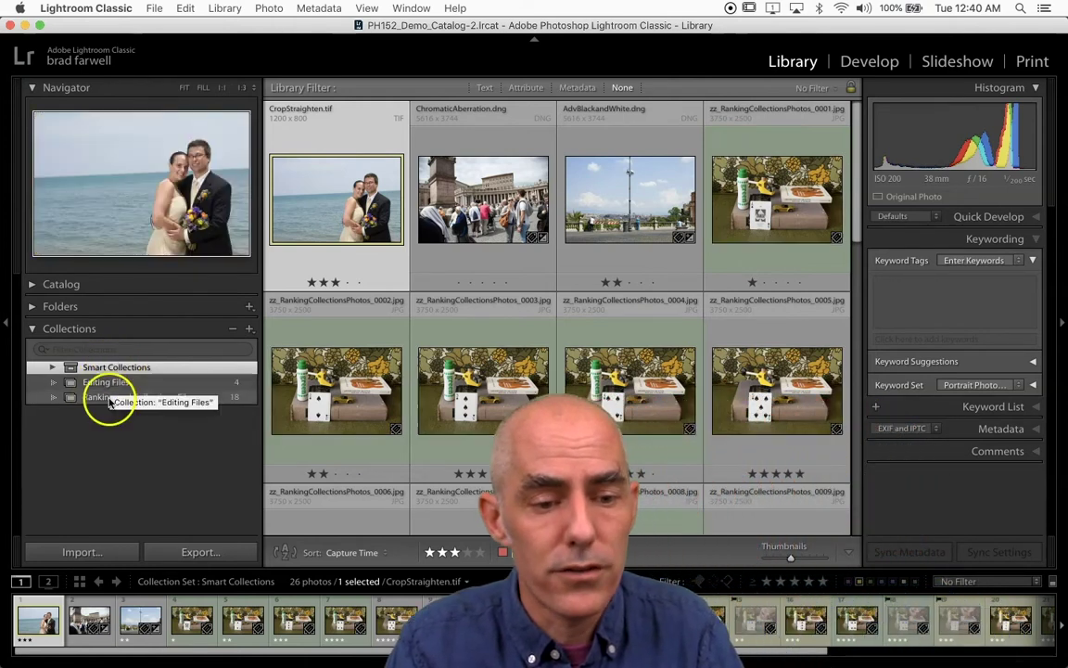
Step: Filter the Ranking and Collections Files collection by the green color label and review the matching photos
left_click(104, 397)
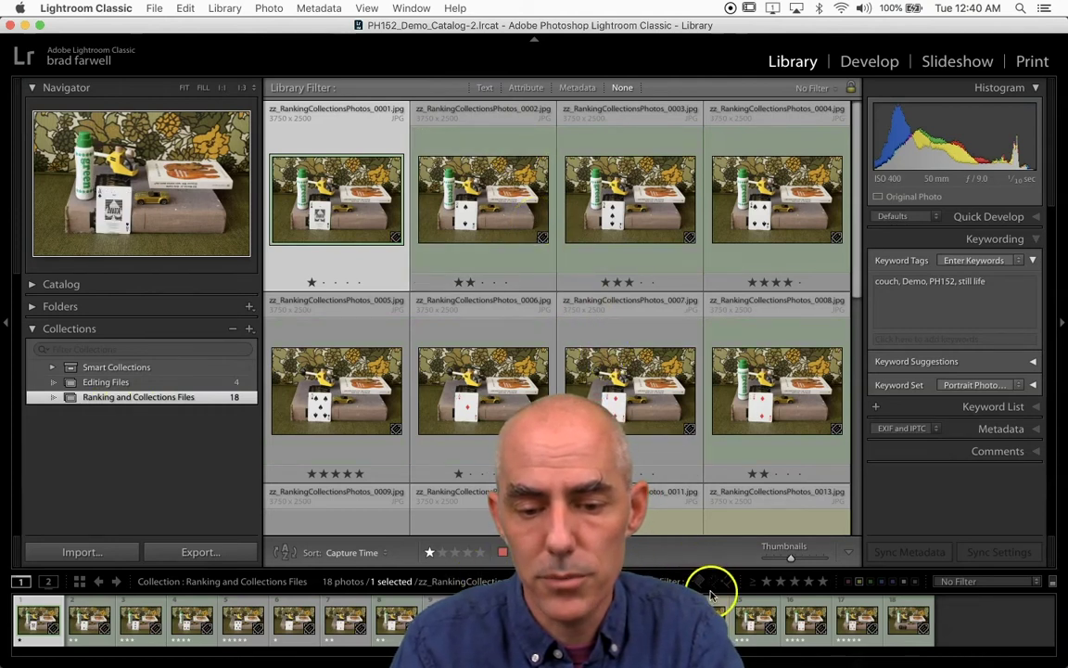
left_click(870, 581)
left_click(862, 583)
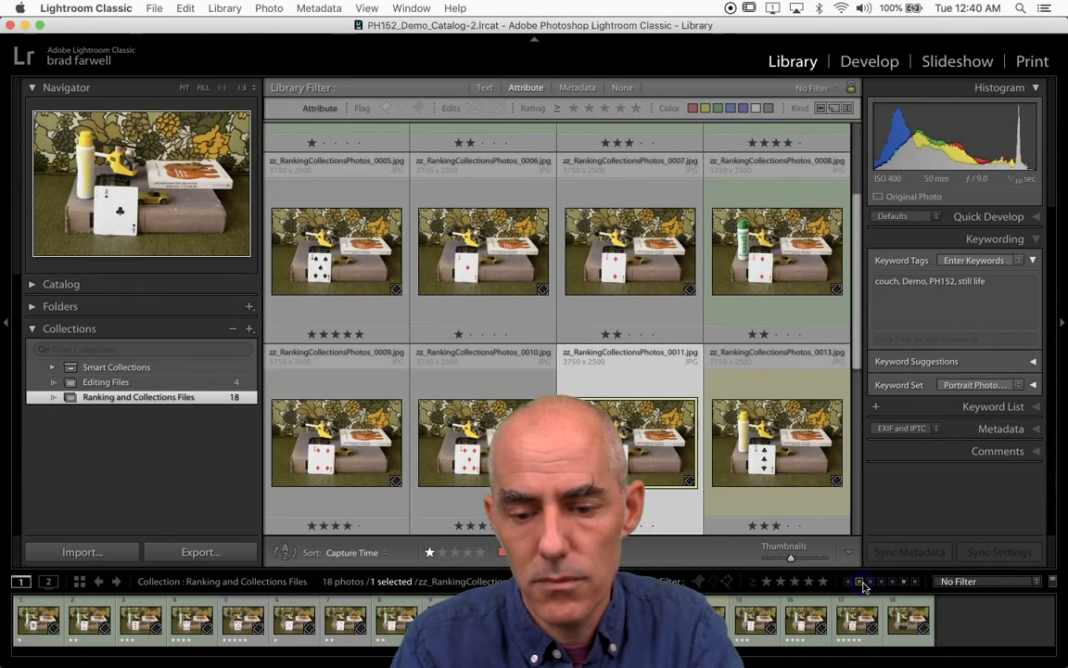
left_click(869, 582)
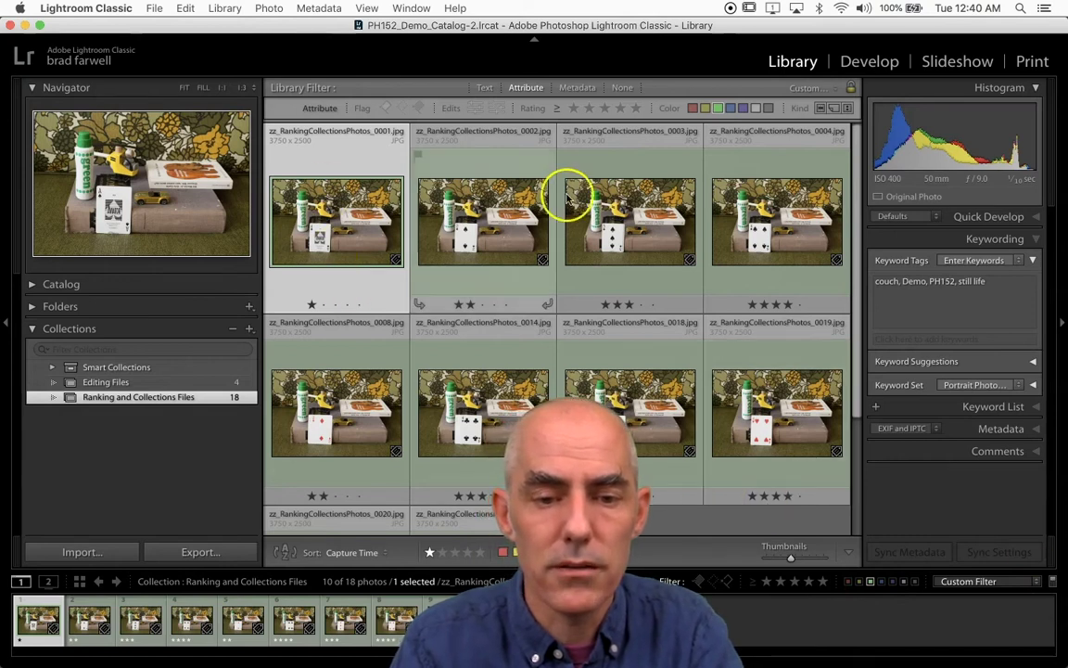
scroll(525, 347, "down", 2)
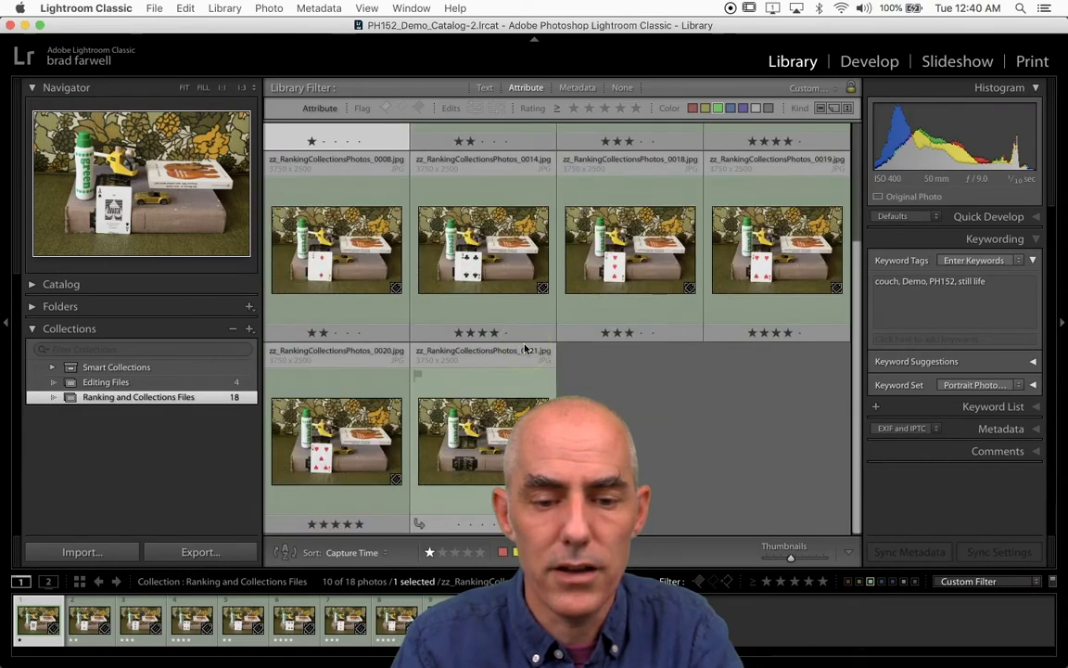
scroll(524, 348, "up", 2)
scroll(525, 349, "down", 2)
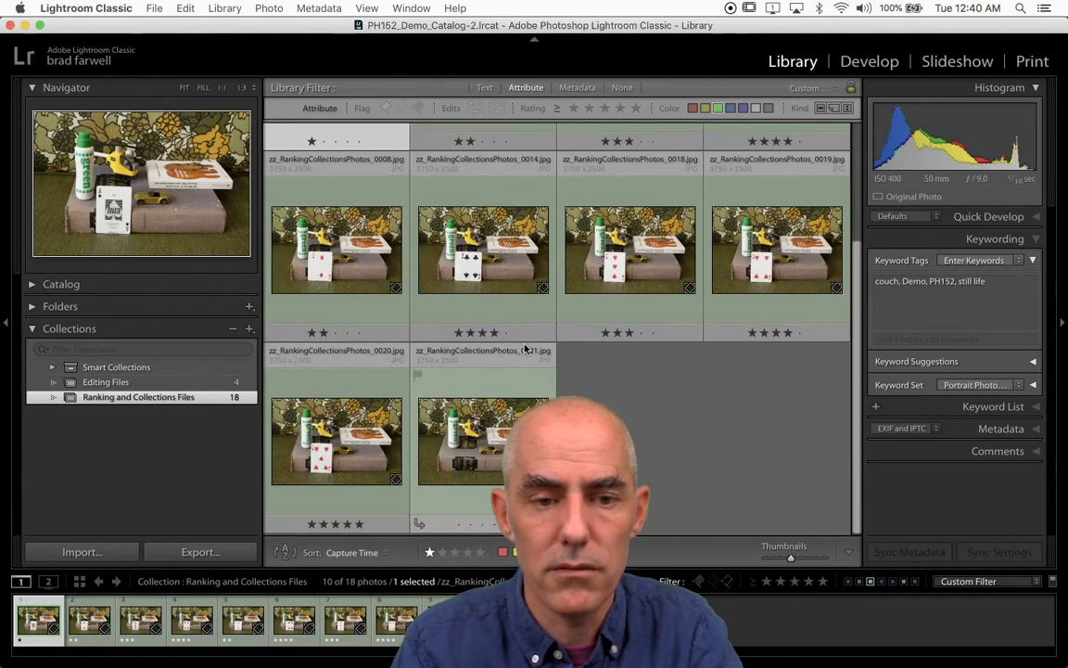
scroll(525, 348, "up", 2)
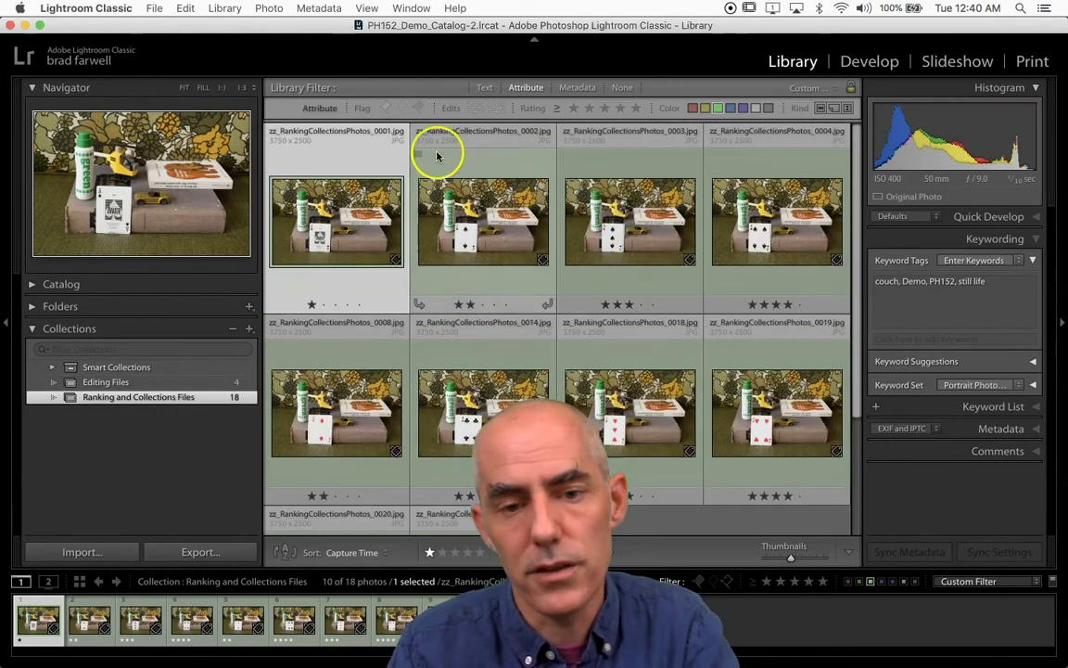
Step: Switch the green color attribute filter off and on again, and look over the filtered photos
left_click(525, 88)
left_click(525, 88)
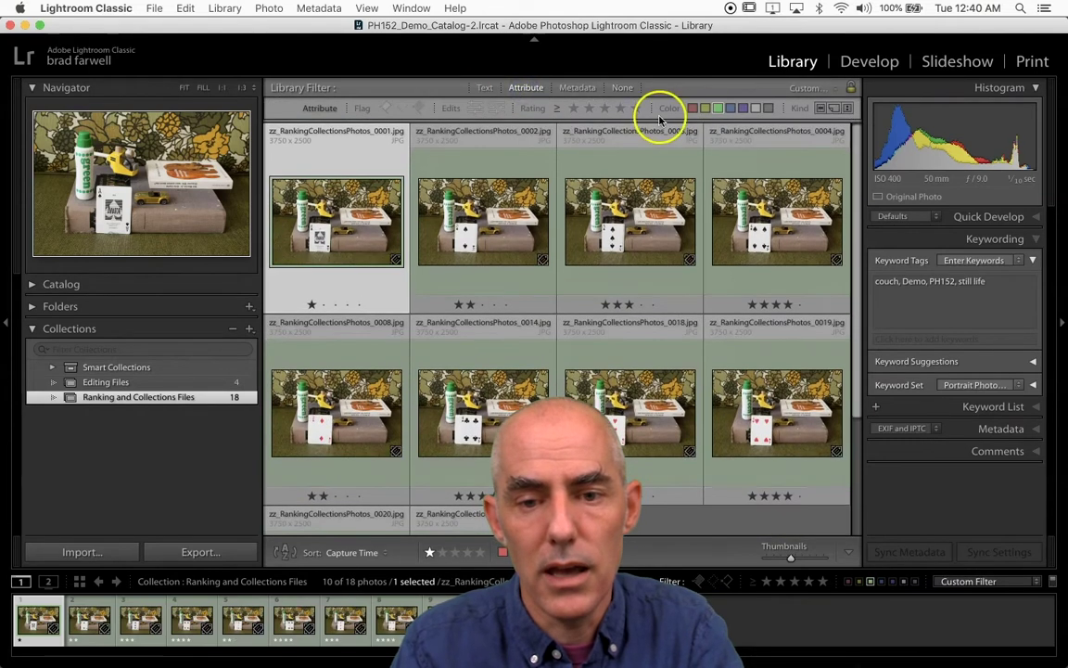
left_click(719, 108)
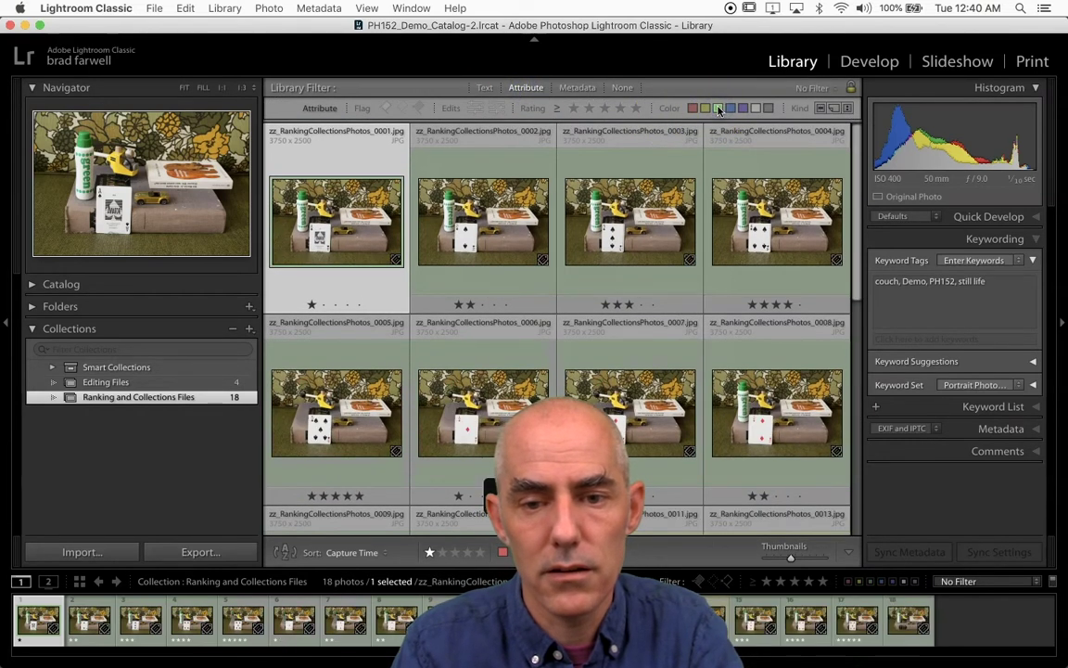
left_click(718, 108)
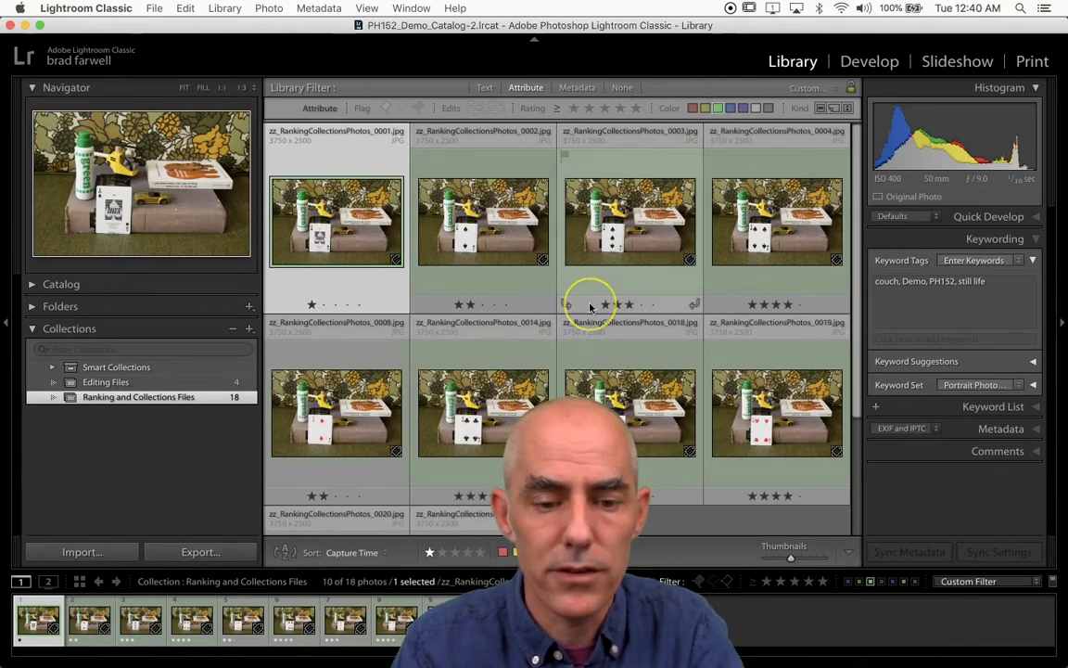
scroll(590, 307, "down", 3)
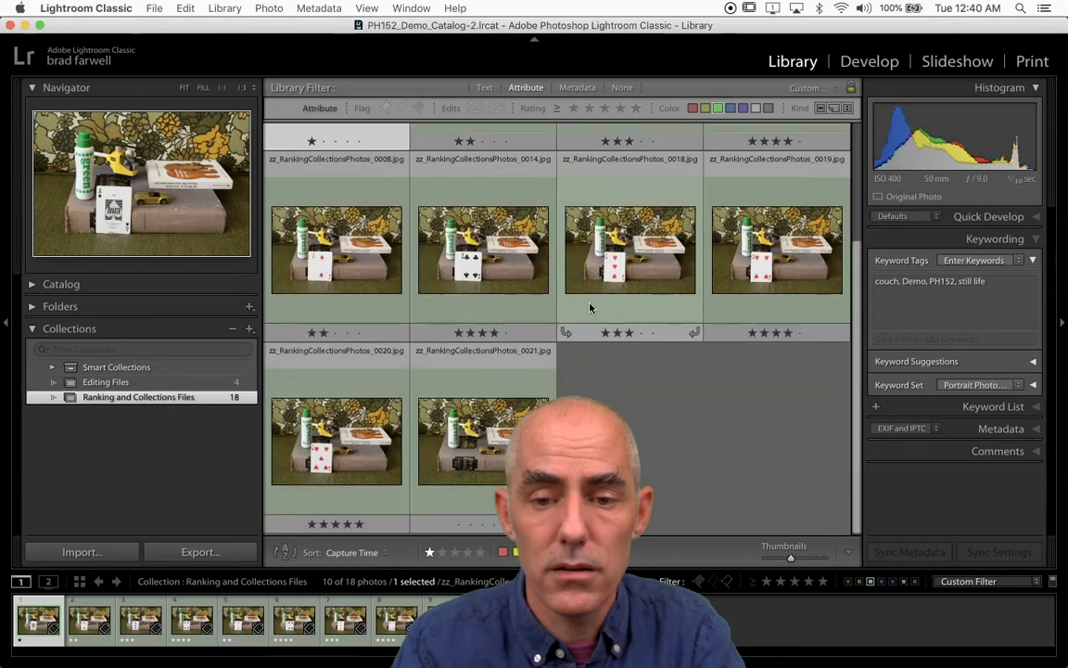
scroll(590, 307, "up", 3)
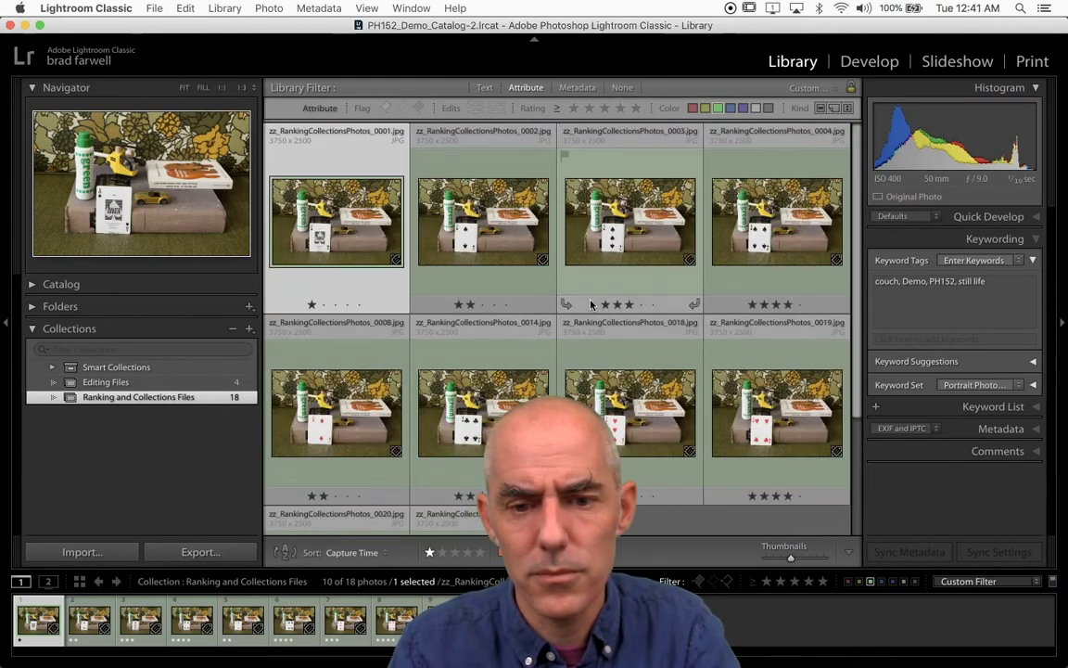
Step: Create a collection named "Green Things" from all the filtered photos, with Include selected photos enabled
key("super+a")
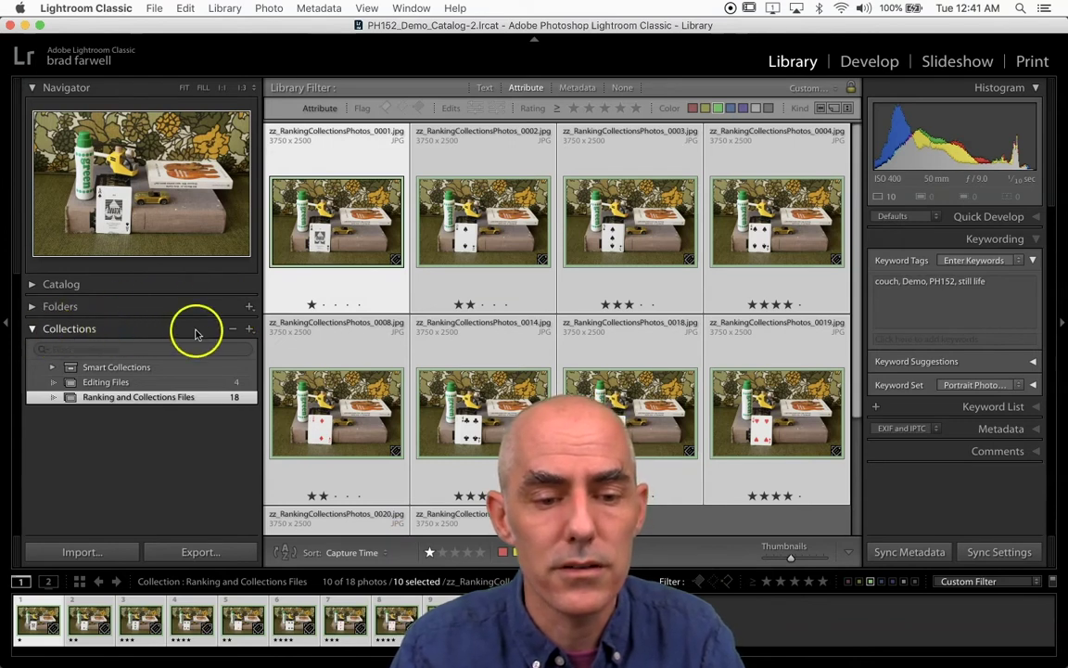
left_click(249, 330)
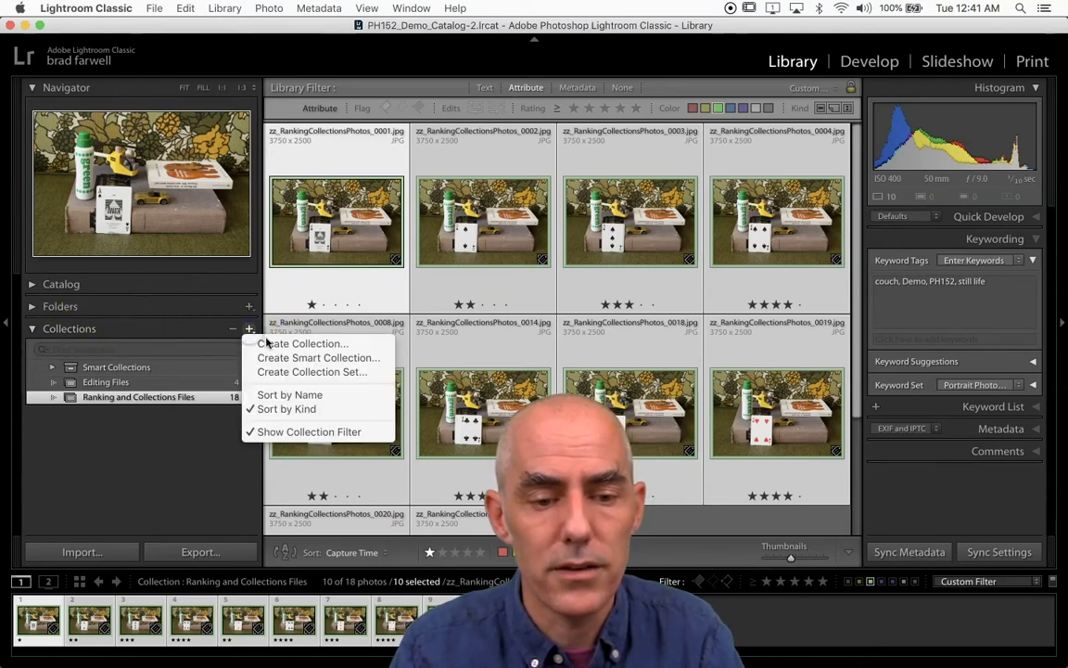
left_click(266, 344)
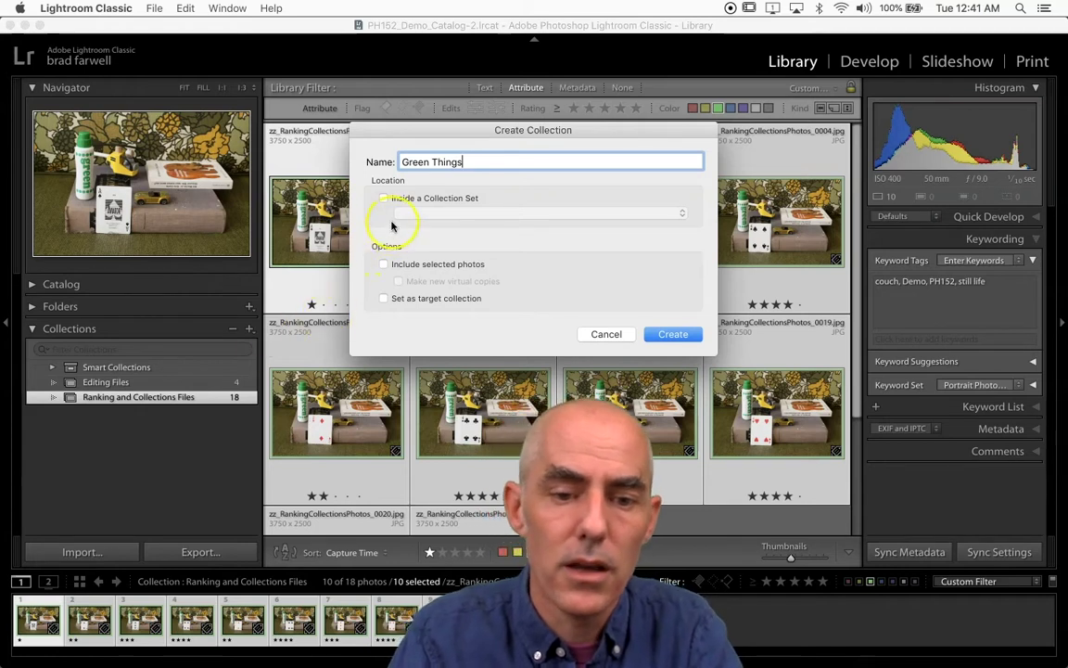
left_click(383, 266)
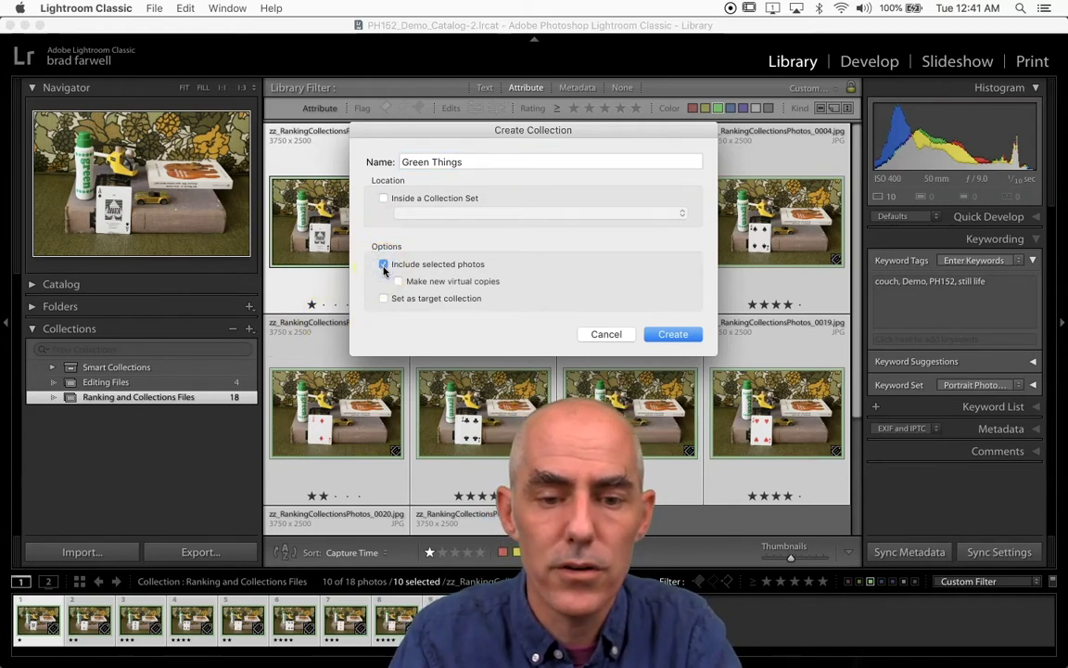
left_click(671, 333)
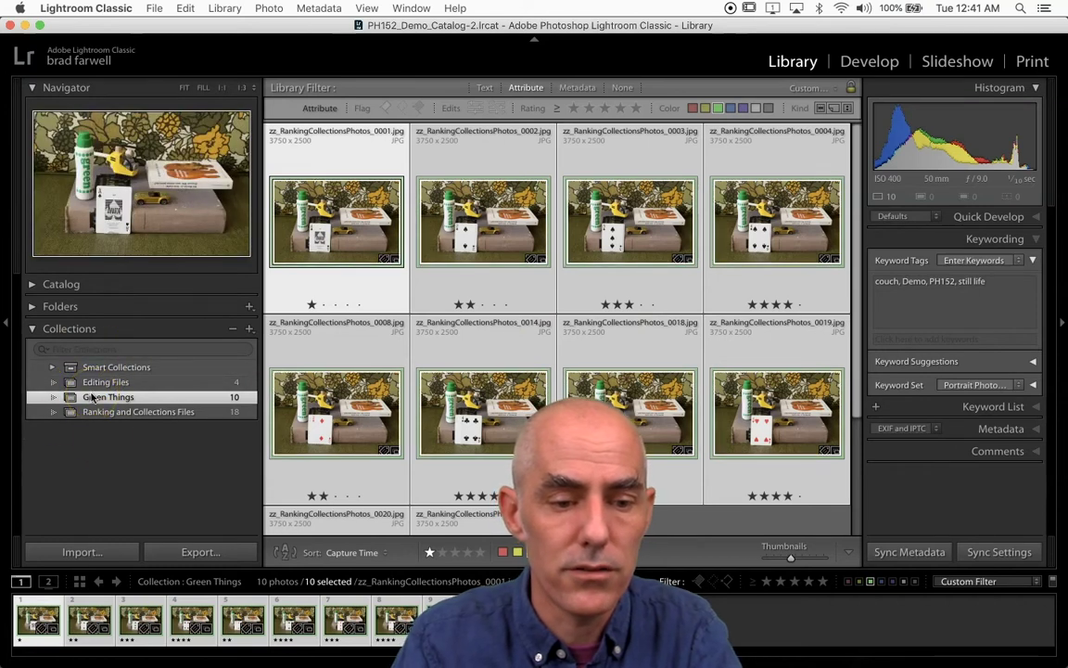
Step: Turn off the library filter in the Green Things collection and deselect all photos
left_click(622, 87)
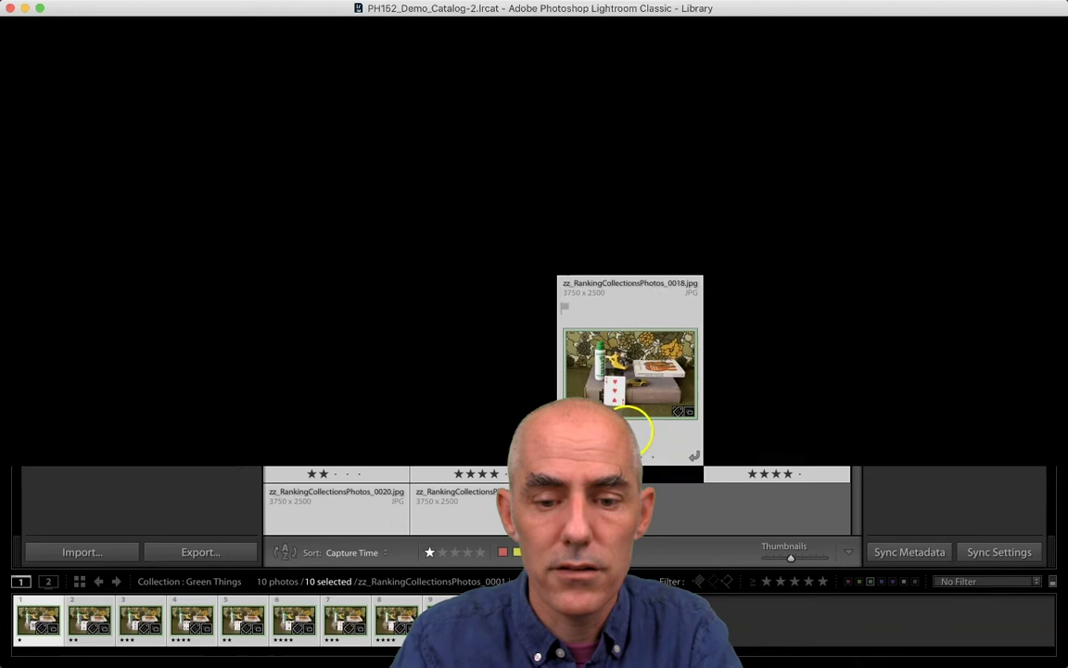
key("super+d")
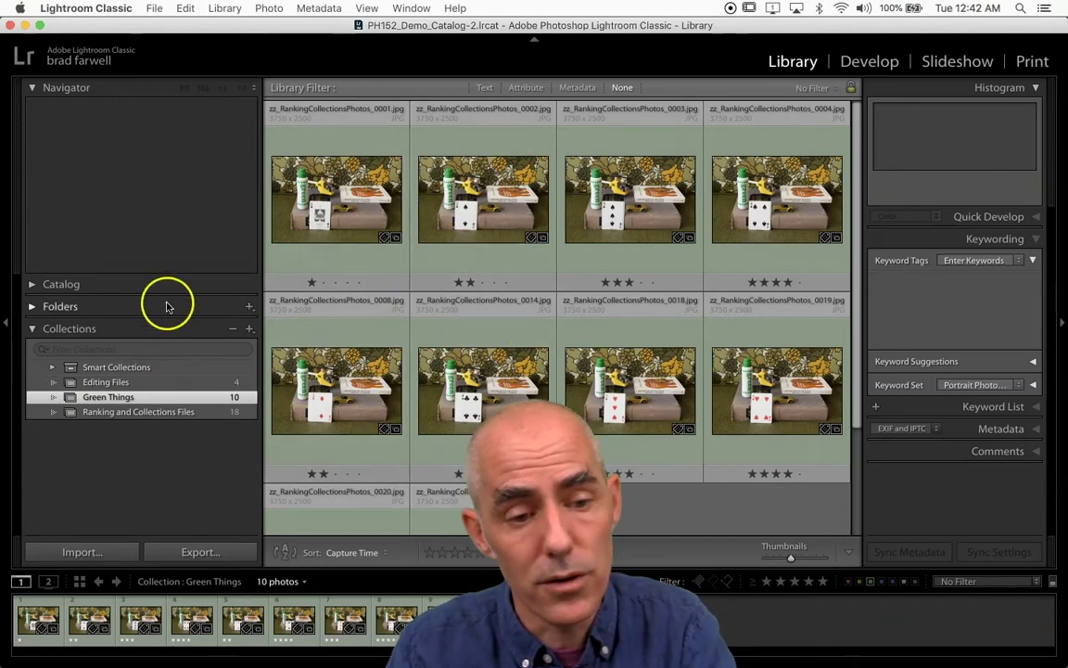
Step: Compare the photos in the Ranking and Collections Files collection with those in Green Things
left_click(141, 411)
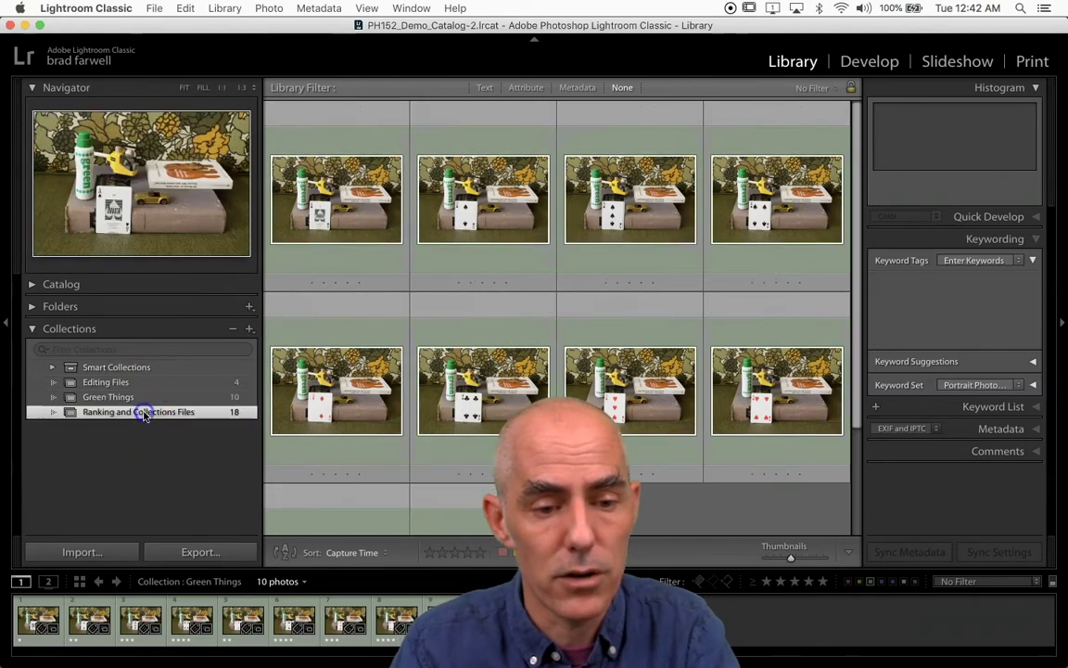
scroll(419, 400, "down", 5)
scroll(427, 403, "up", 2)
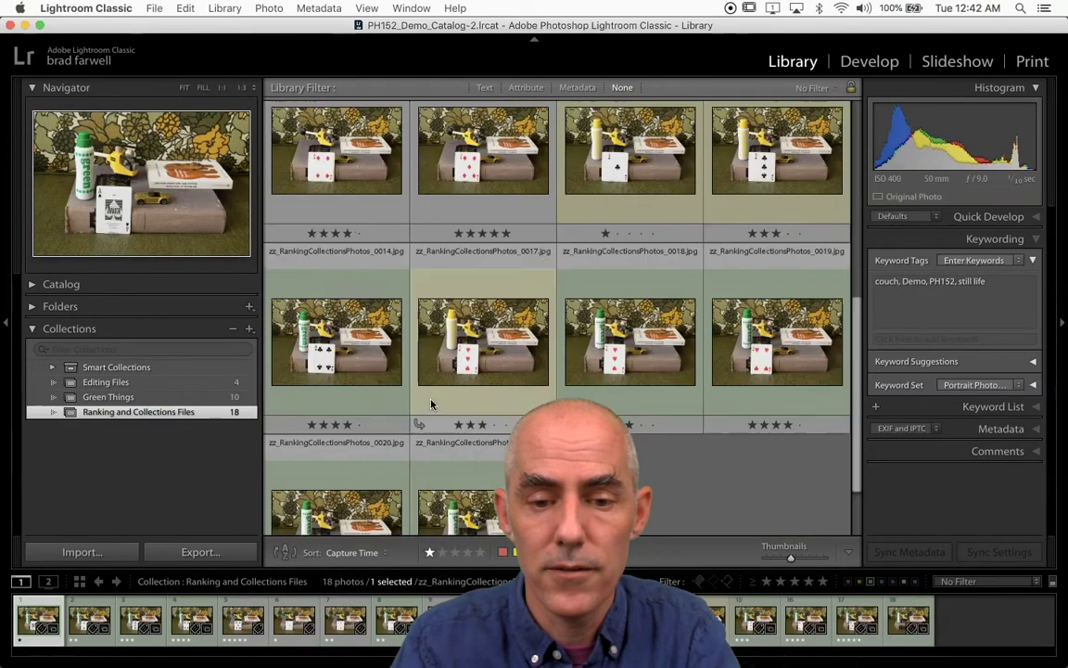
scroll(432, 403, "up", 4)
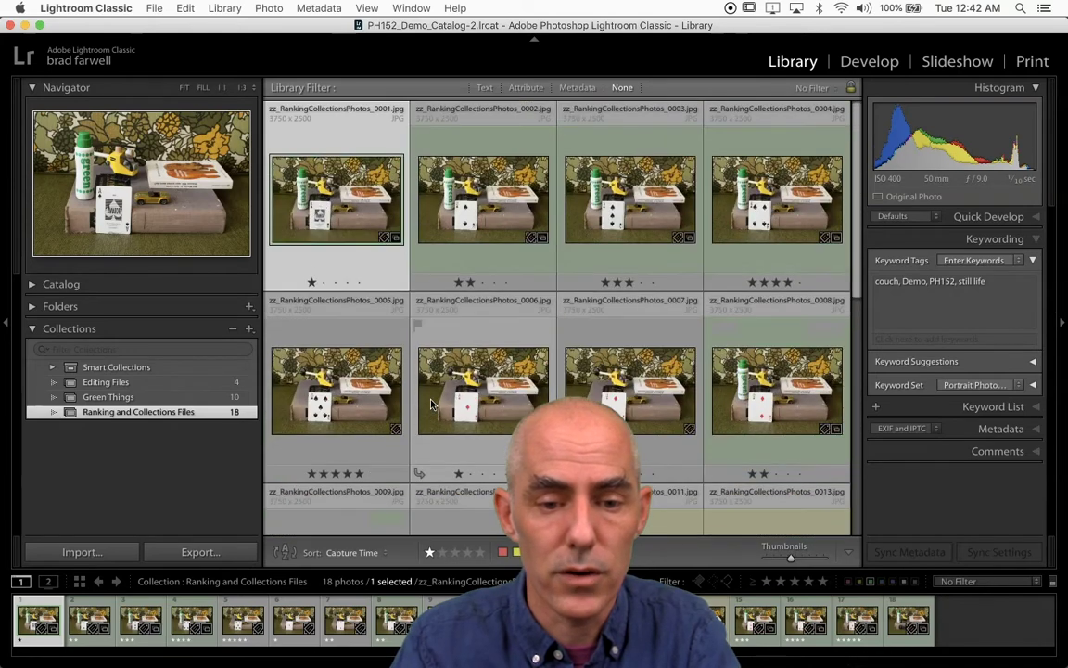
left_click(193, 395)
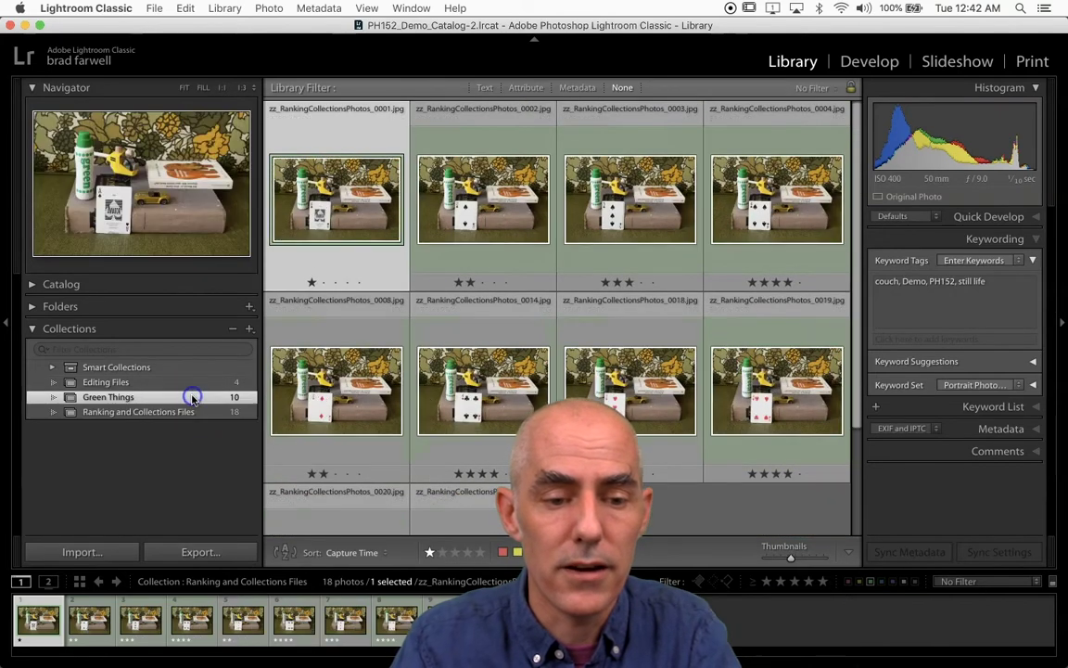
scroll(469, 363, "down", 2)
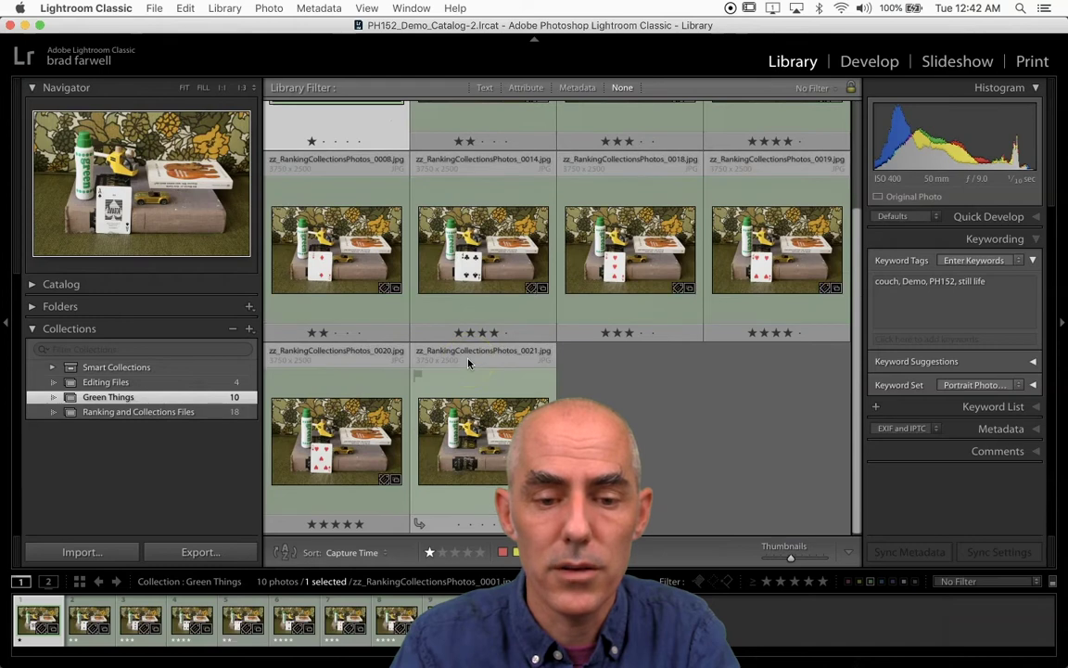
scroll(468, 364, "up", 2)
scroll(468, 363, "down", 2)
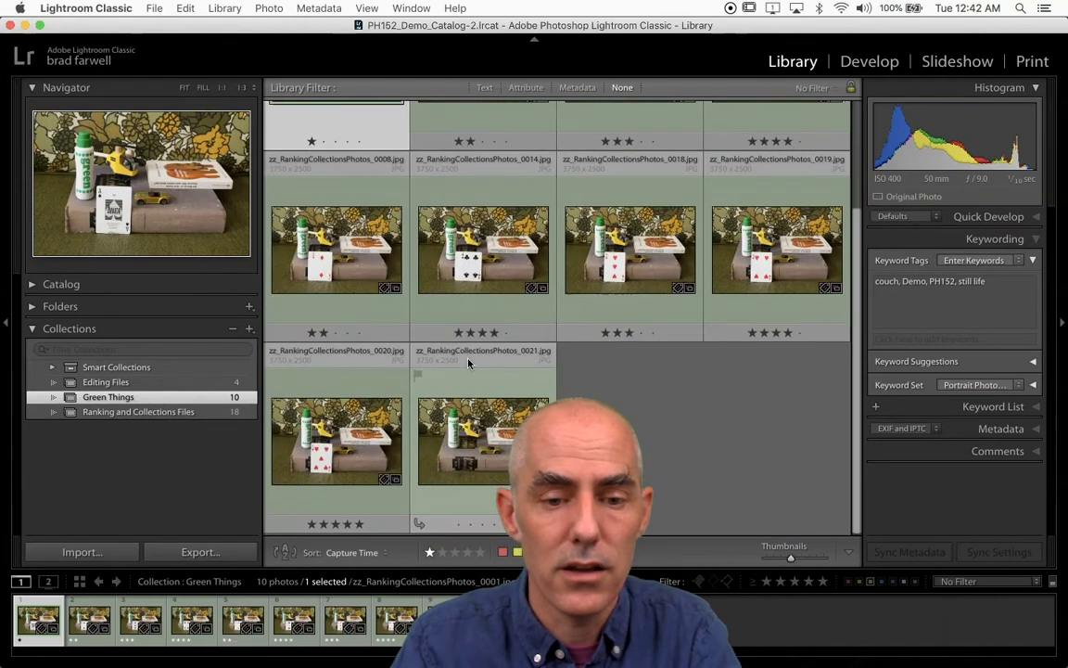
scroll(468, 364, "up", 2)
scroll(469, 364, "down", 2)
scroll(468, 364, "up", 2)
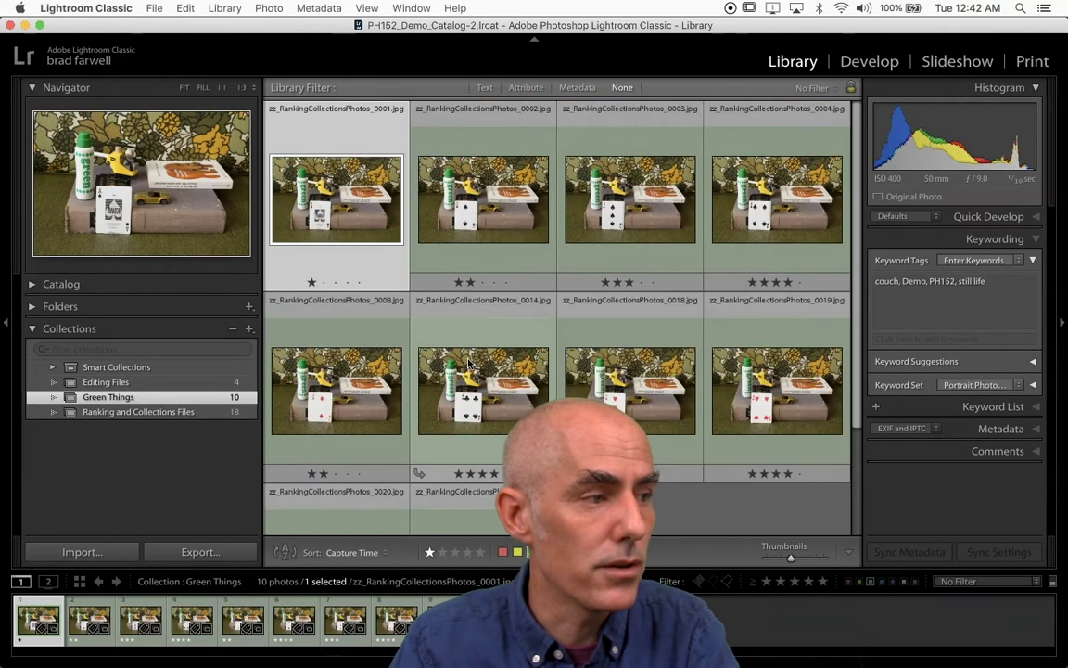
key("j")
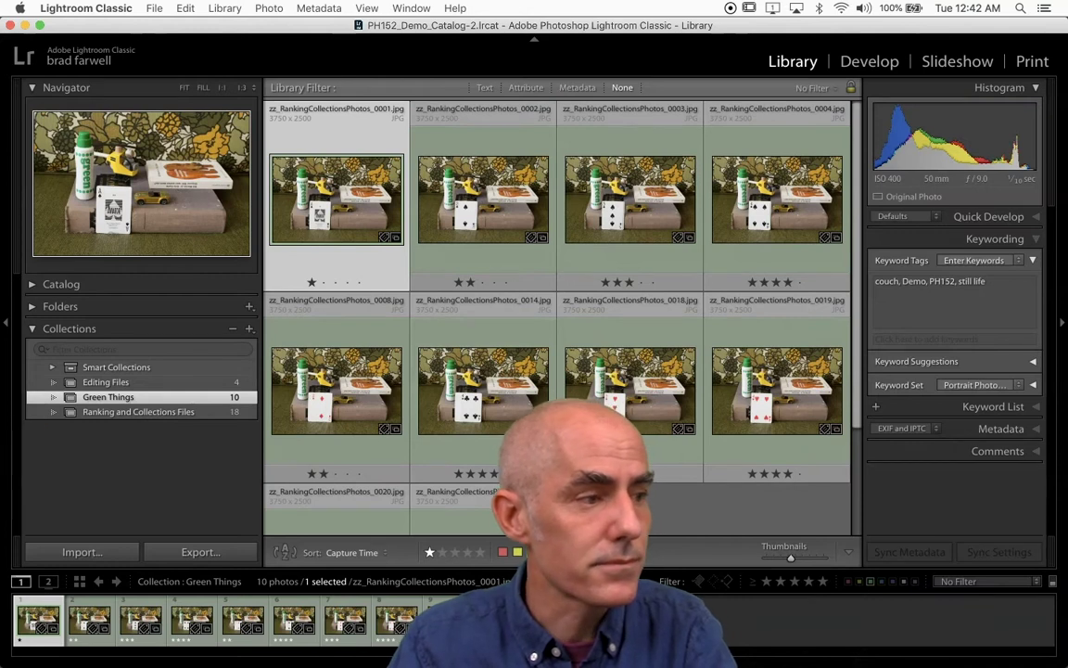
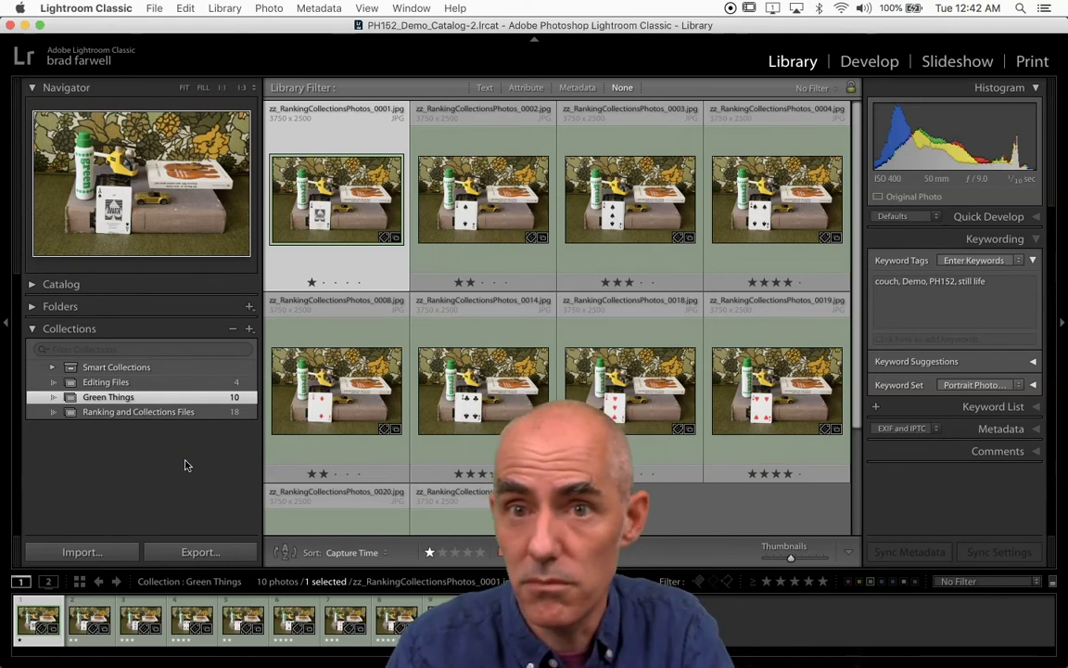
Step: Create a collection named with the photographer's first name in possessive form plus "Head", with Include selected photos disabled
left_click(248, 329)
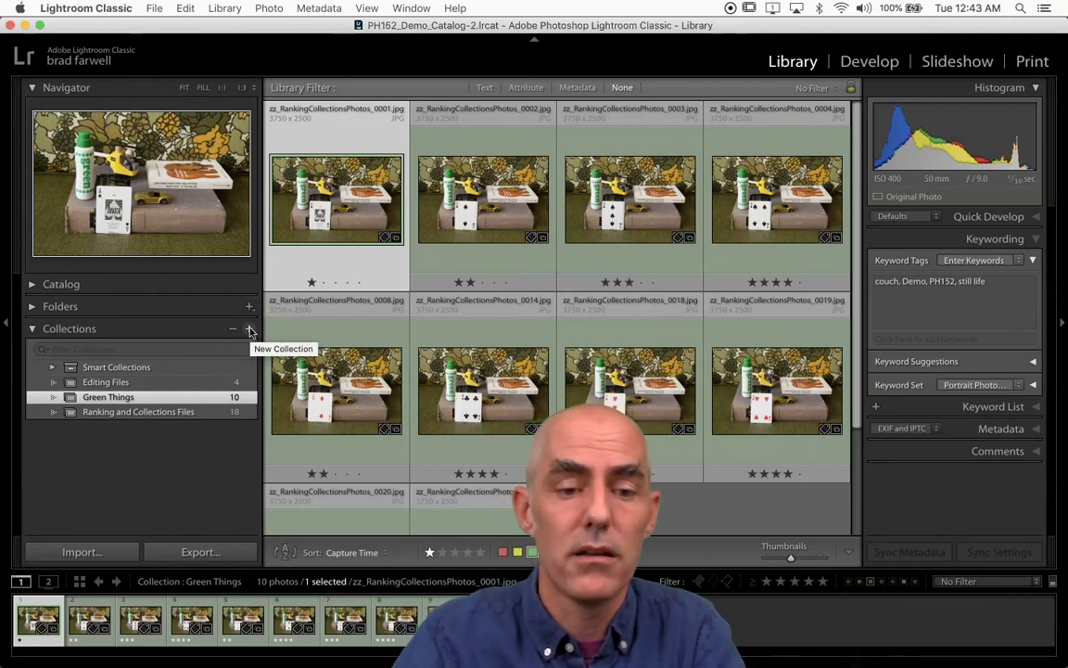
left_click(248, 331)
left_click(278, 343)
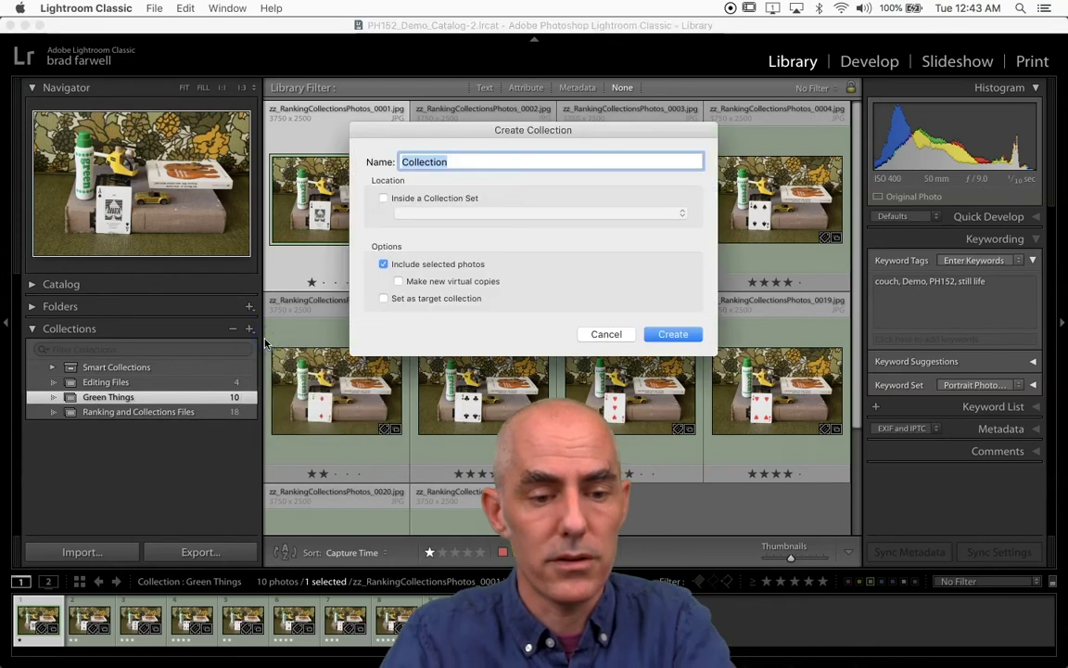
type("Brad's Hea")
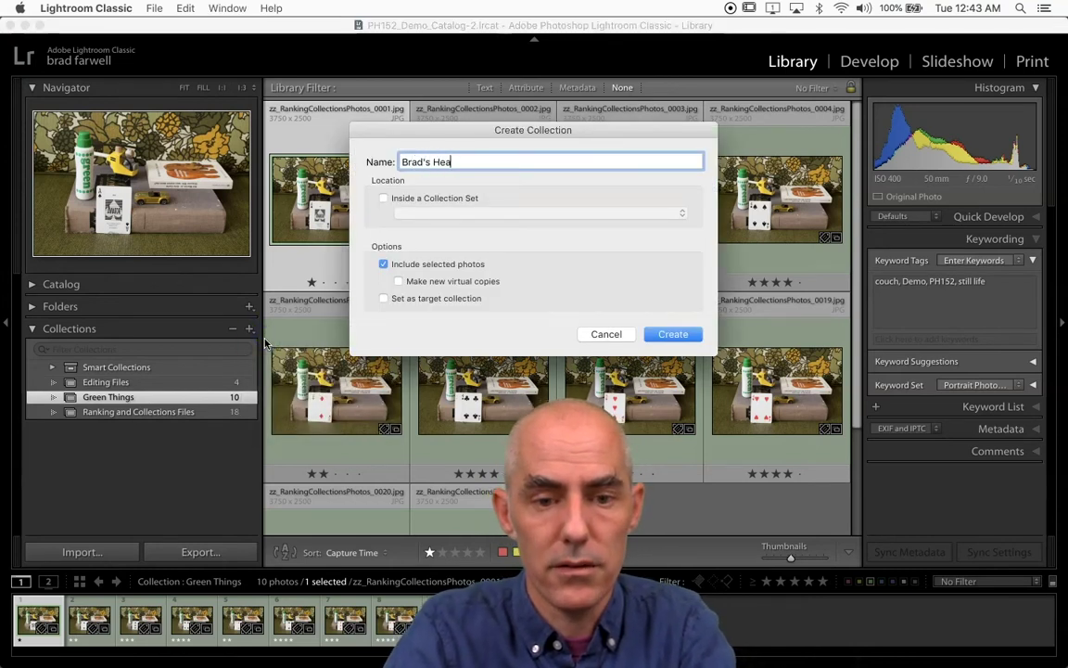
left_click(384, 264)
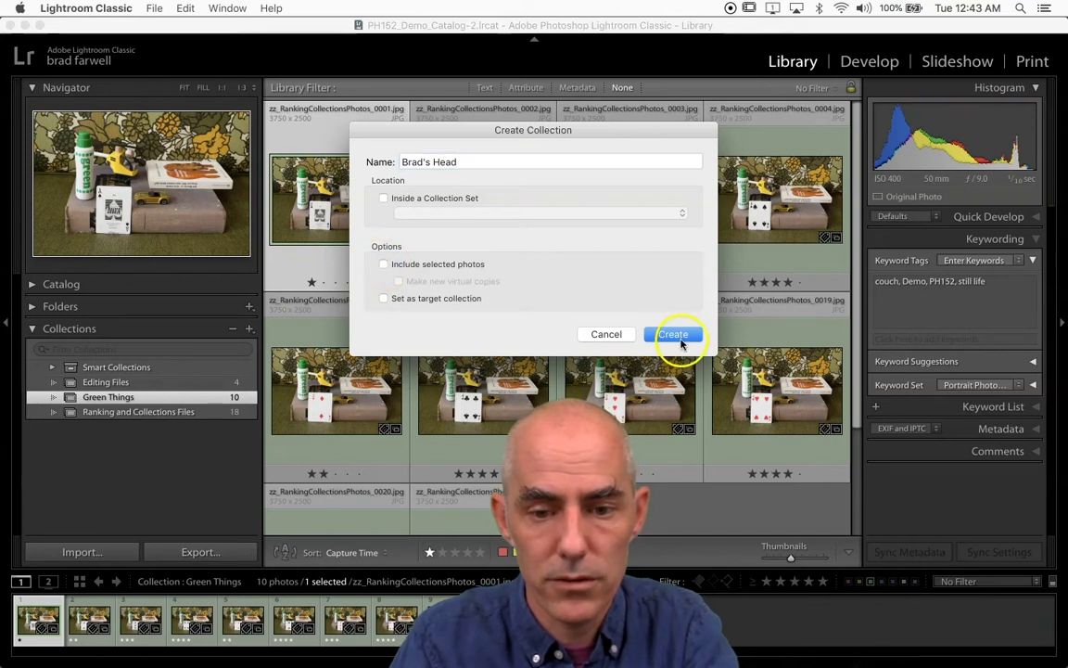
left_click(676, 334)
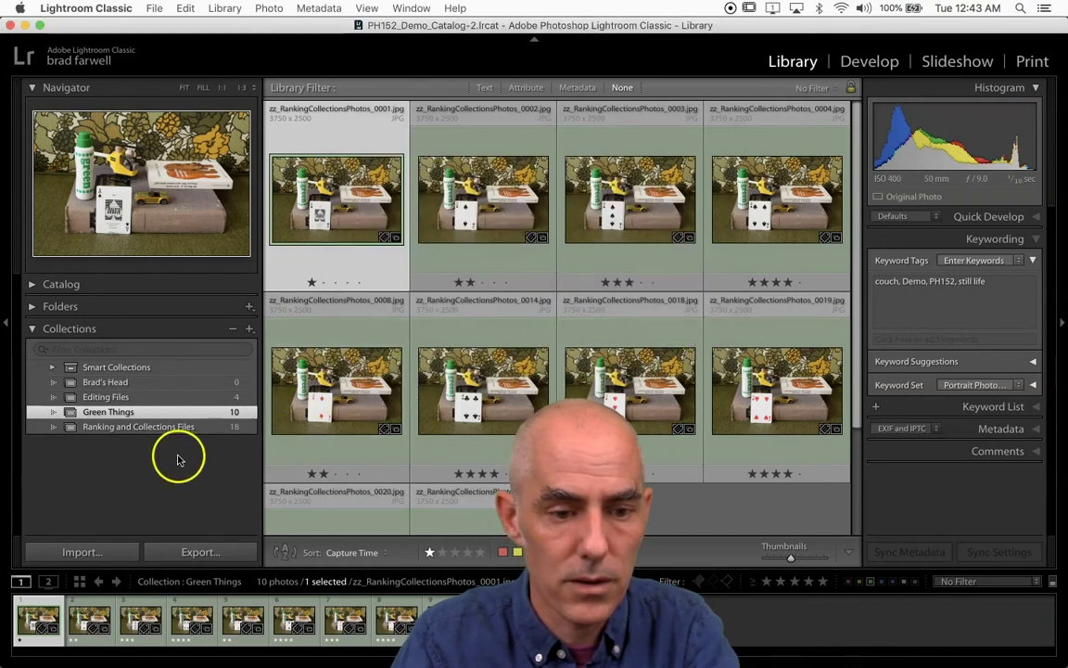
Step: Add the upside-down head photos 0022, 0012, 0015 and 0016 from All Photographs to the new Head collection, and open that collection
left_click(30, 283)
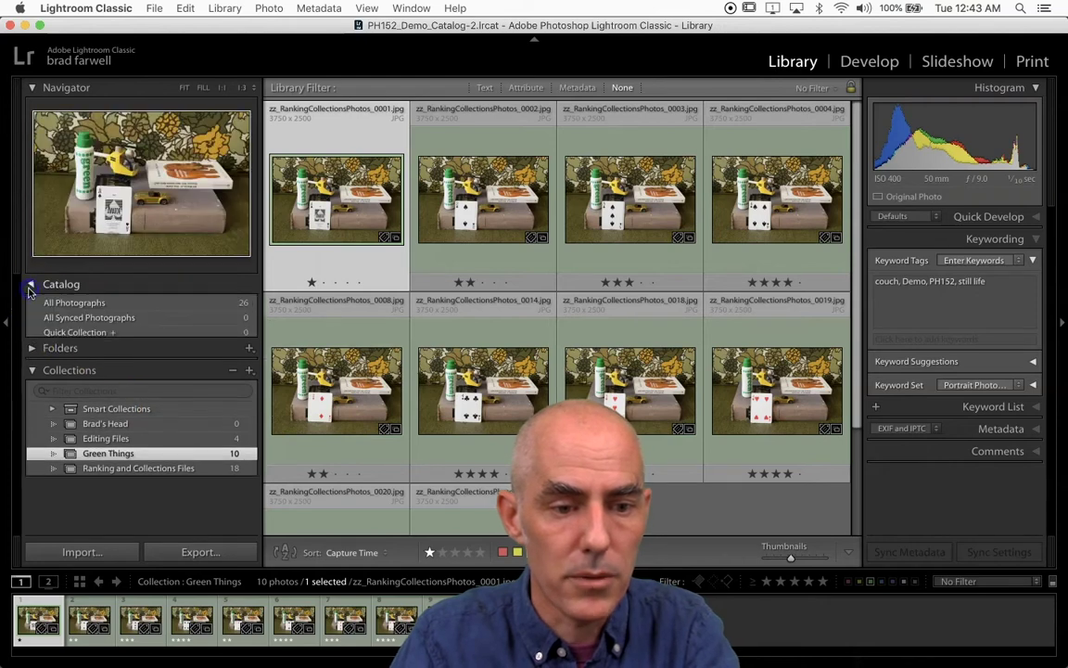
left_click(57, 302)
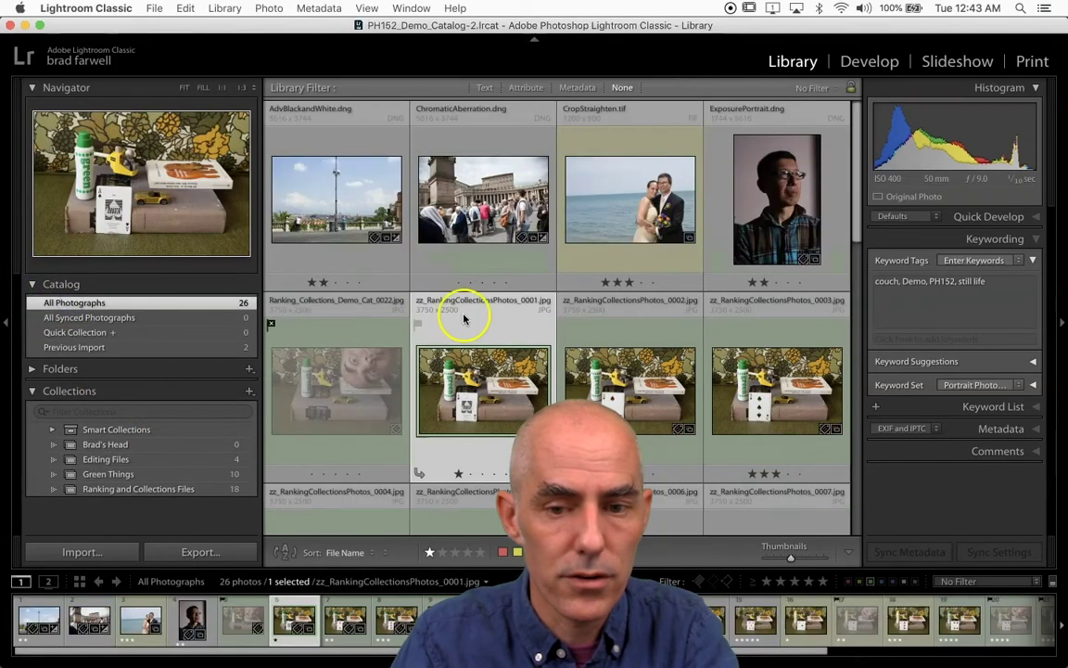
scroll(467, 304, "down", 3)
scroll(466, 304, "up", 3)
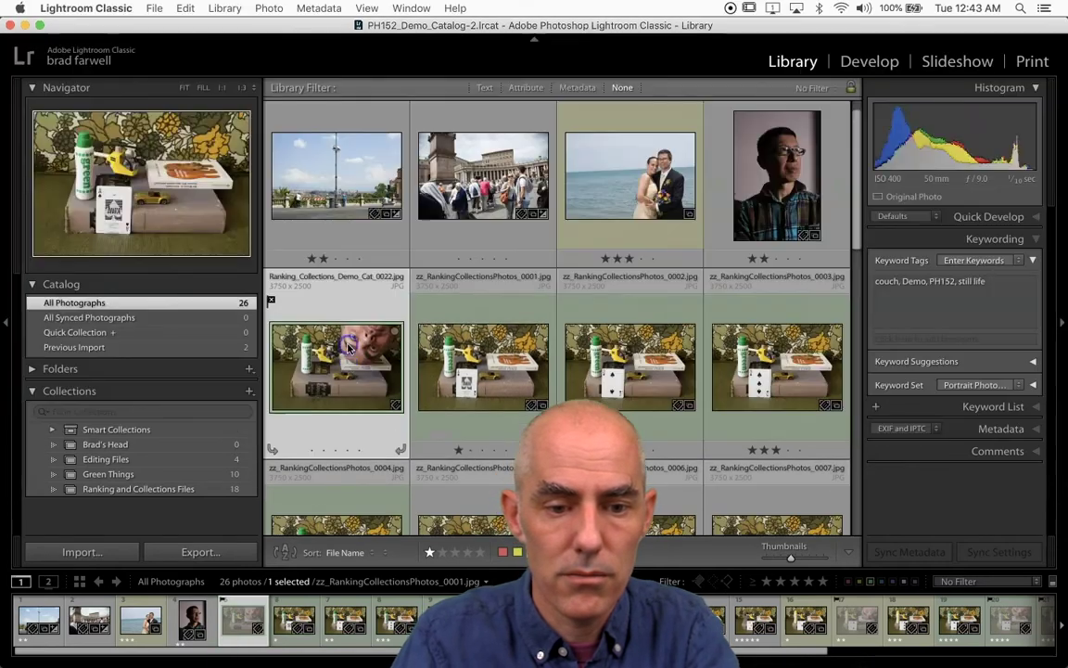
left_click(348, 347)
scroll(556, 371, "down", 4)
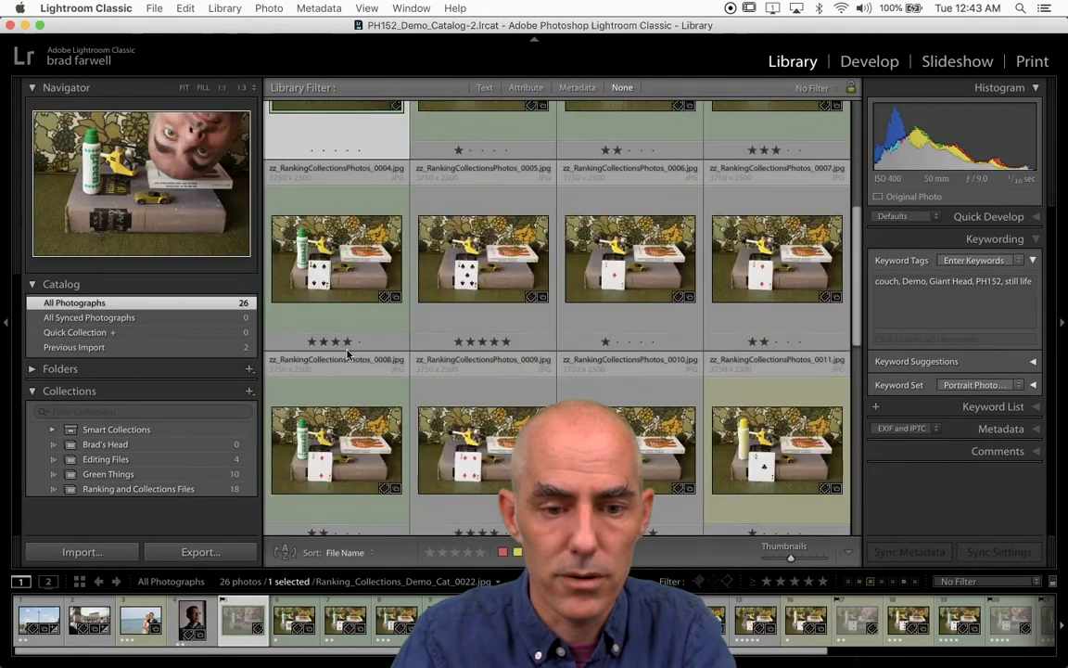
scroll(587, 392, "down", 5)
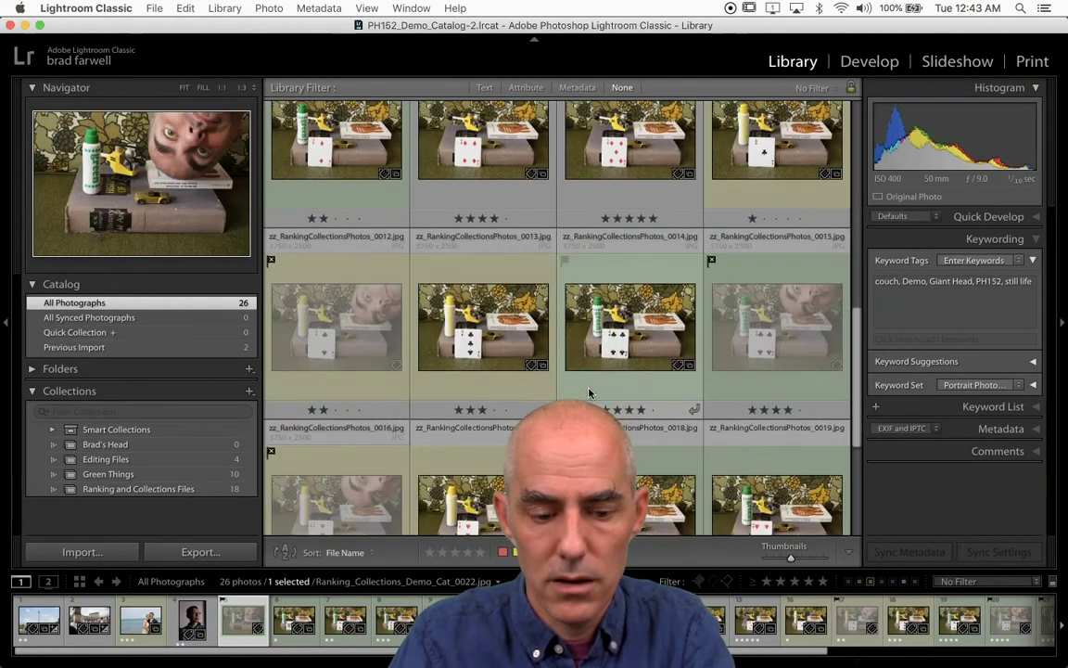
left_click(371, 332, "super")
left_click(753, 327, "super")
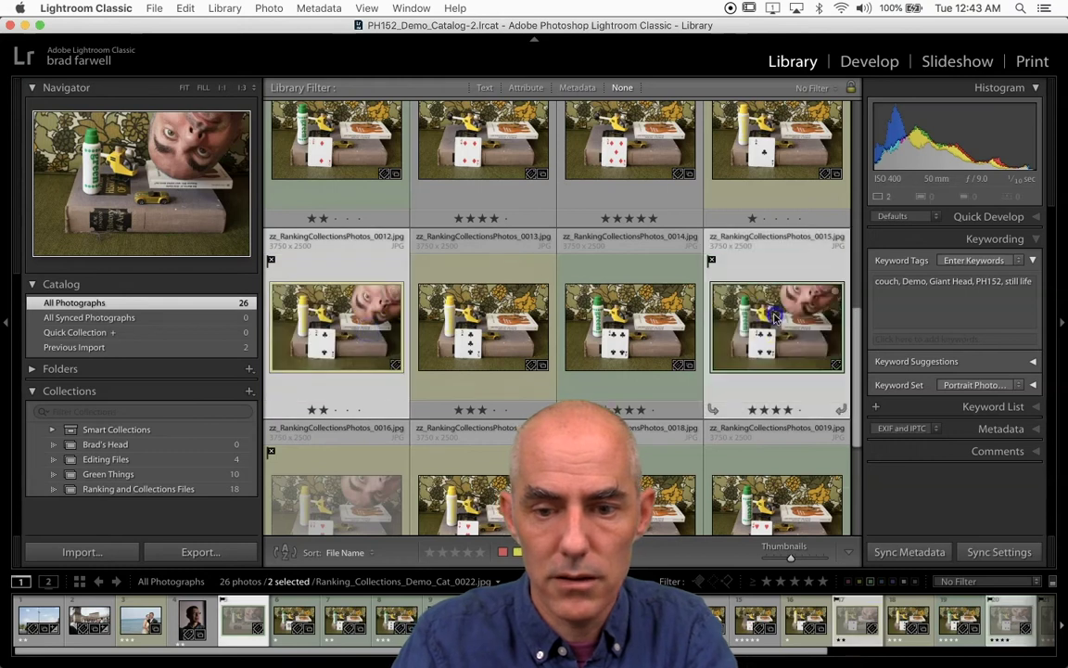
left_click(350, 488, "super")
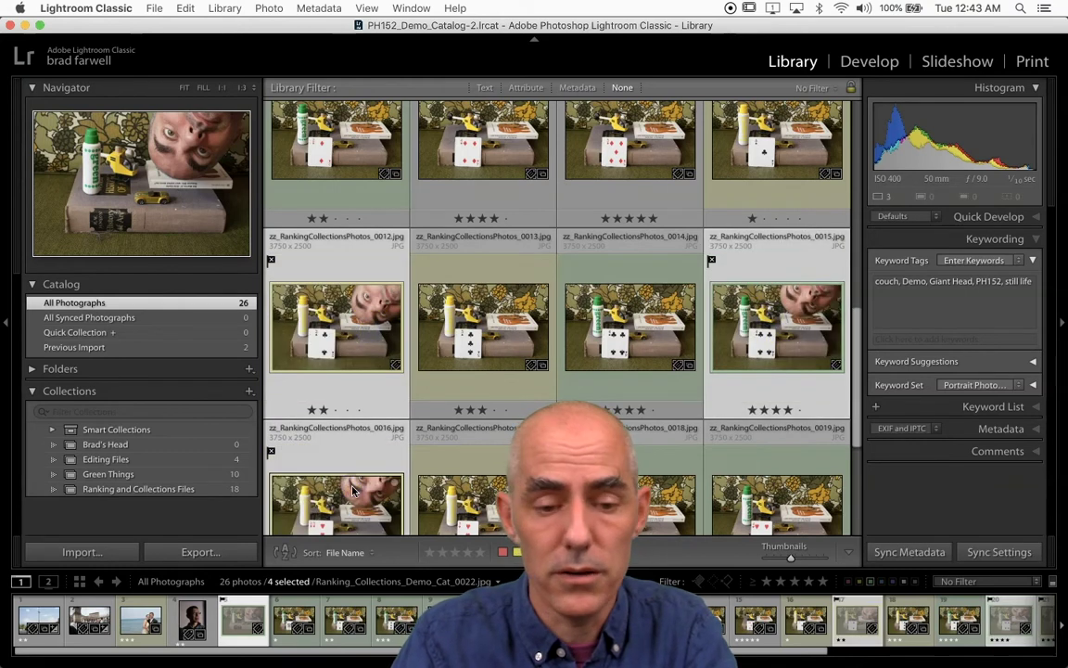
scroll(352, 491, "down", 3)
mouse_move(352, 490)
left_mouse_down()
mouse_move(363, 469)
mouse_move(347, 266)
left_mouse_up()
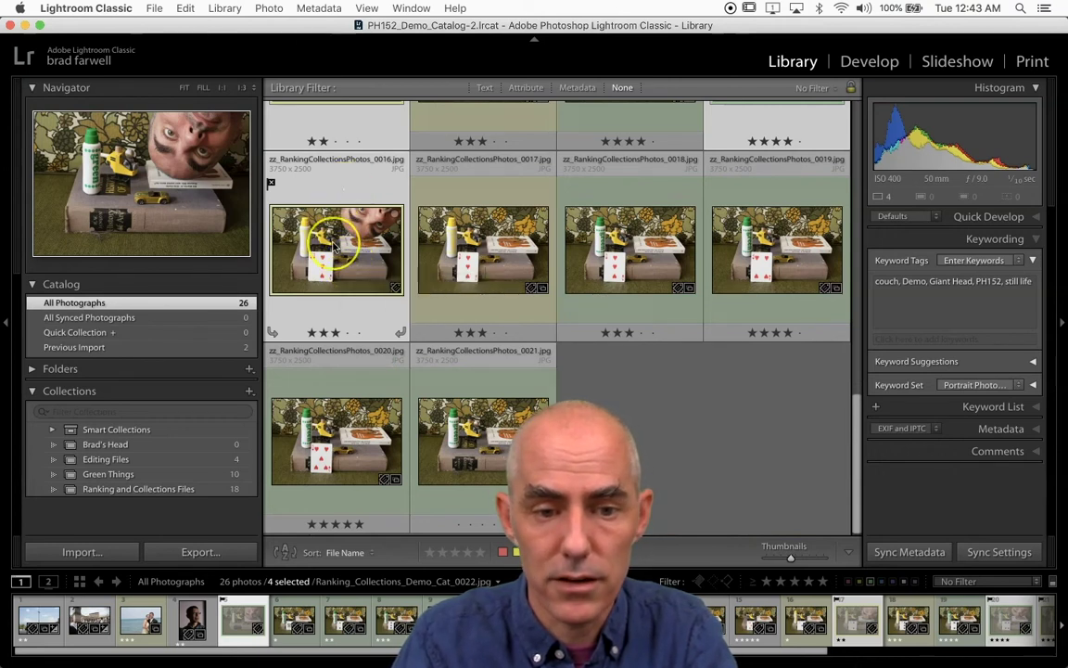
left_click_drag(336, 246, 131, 447)
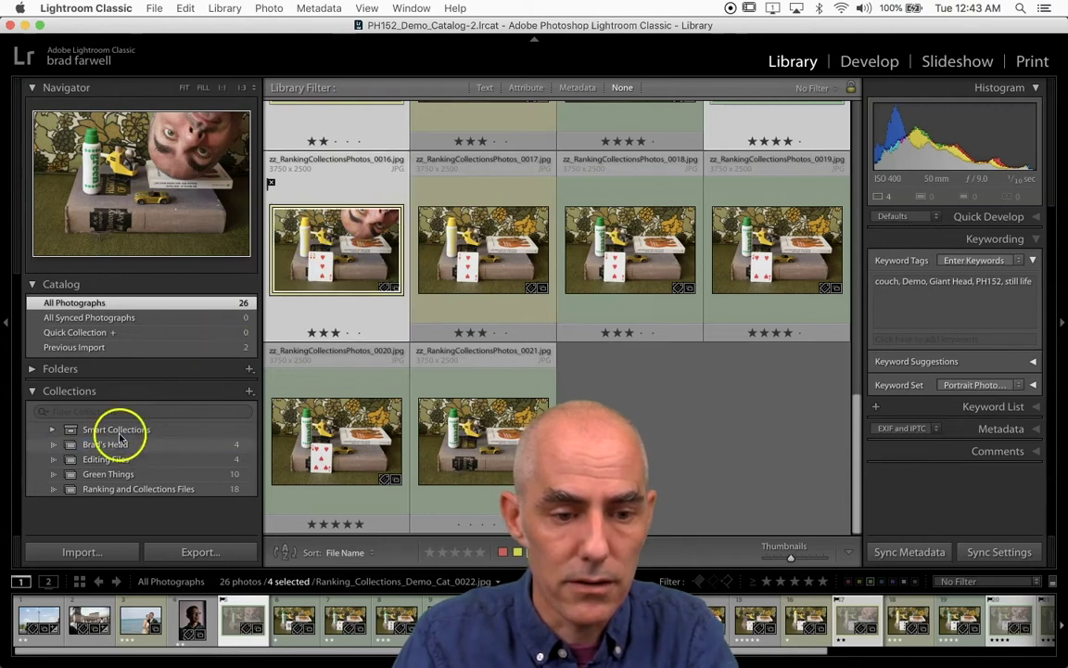
left_click(196, 446)
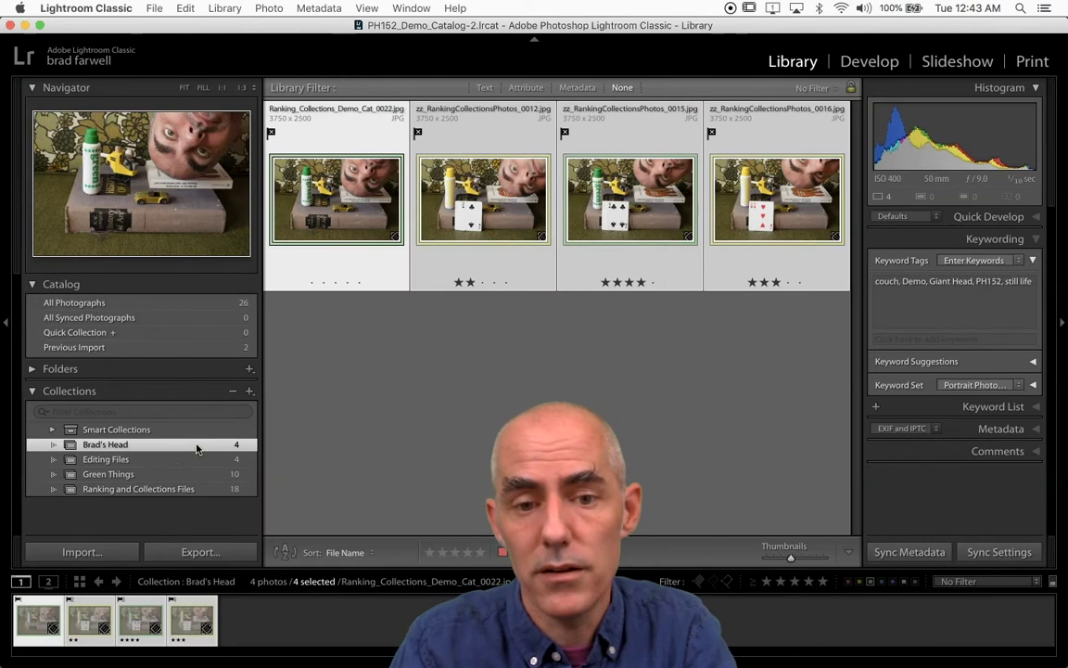
Step: Create a smart collection named "Yellow Color Label" with the rule Label Color is yellow
left_click(129, 476)
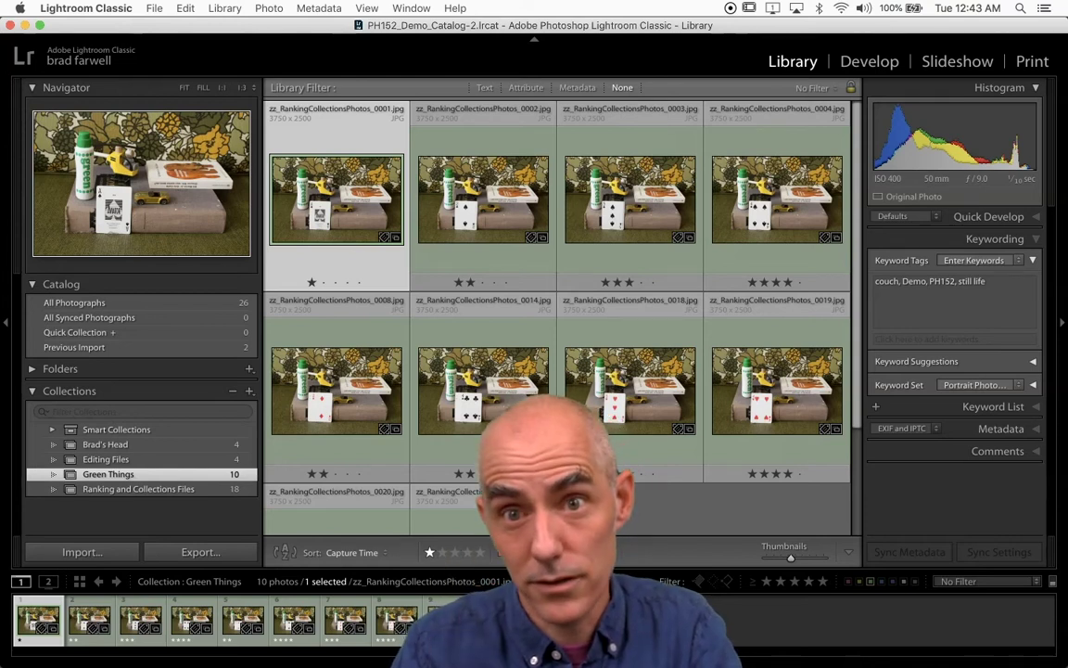
left_click(249, 390)
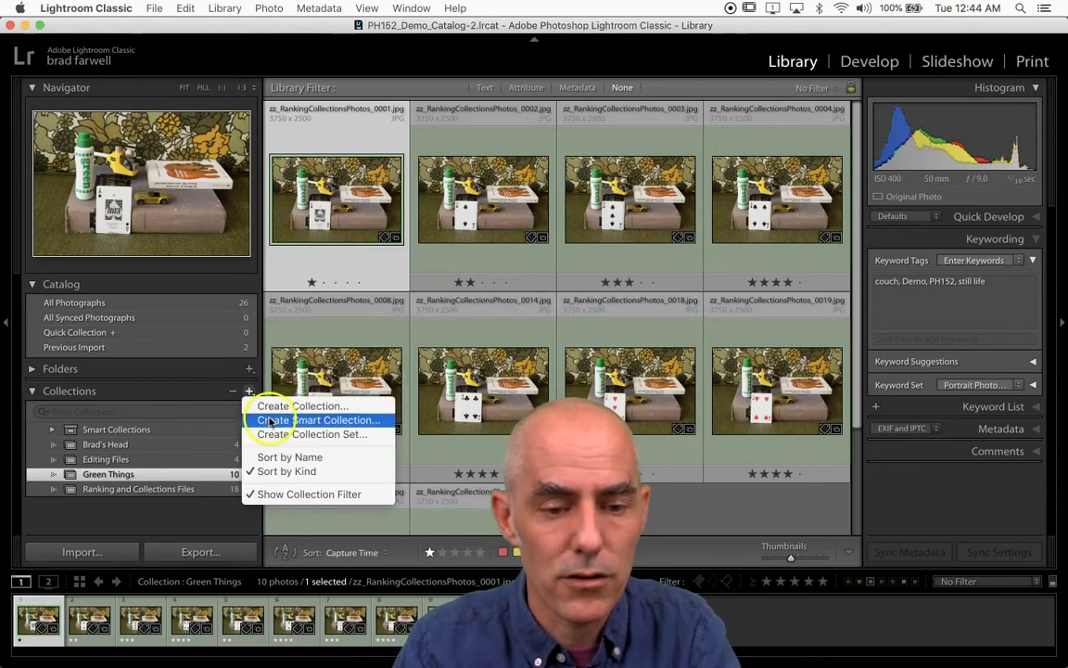
left_click(269, 420)
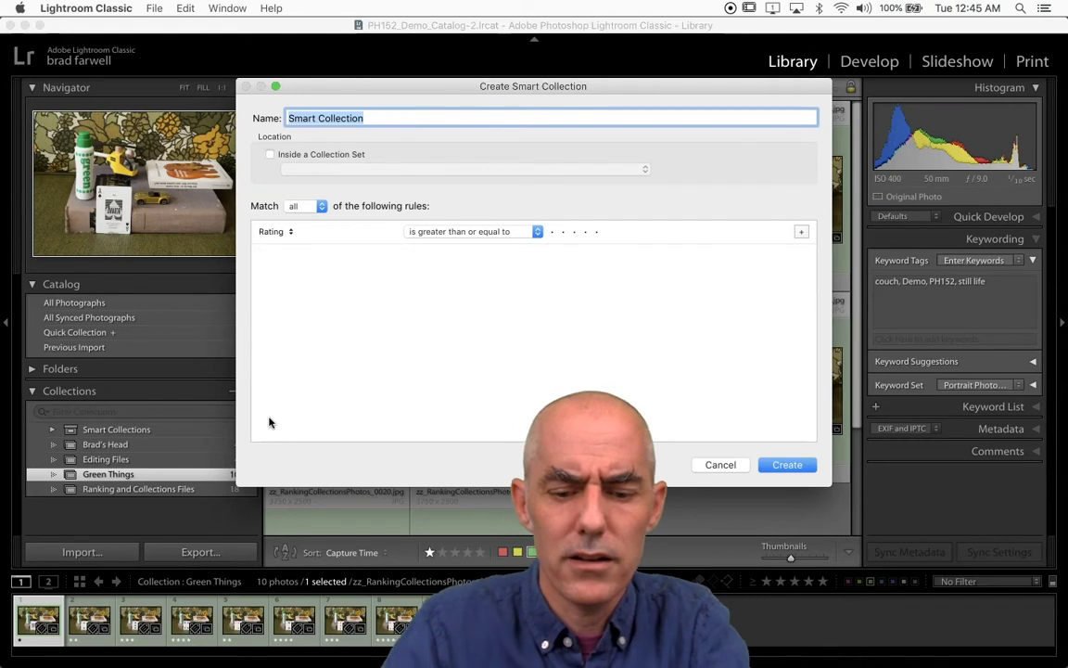
type("Ye")
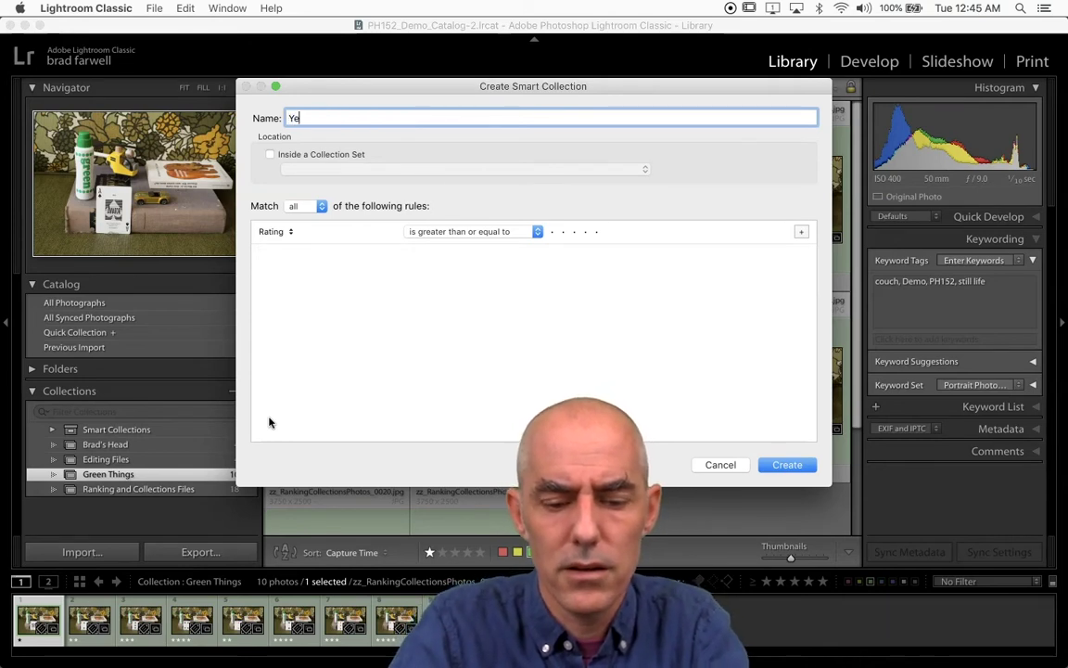
type("llow Colo")
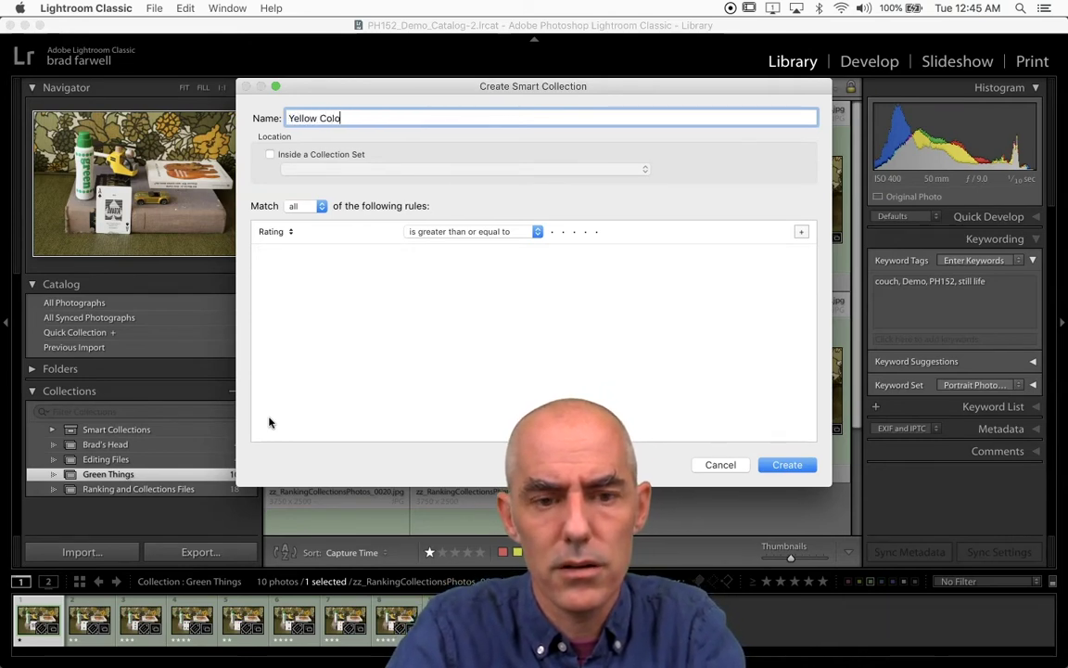
type("r Label")
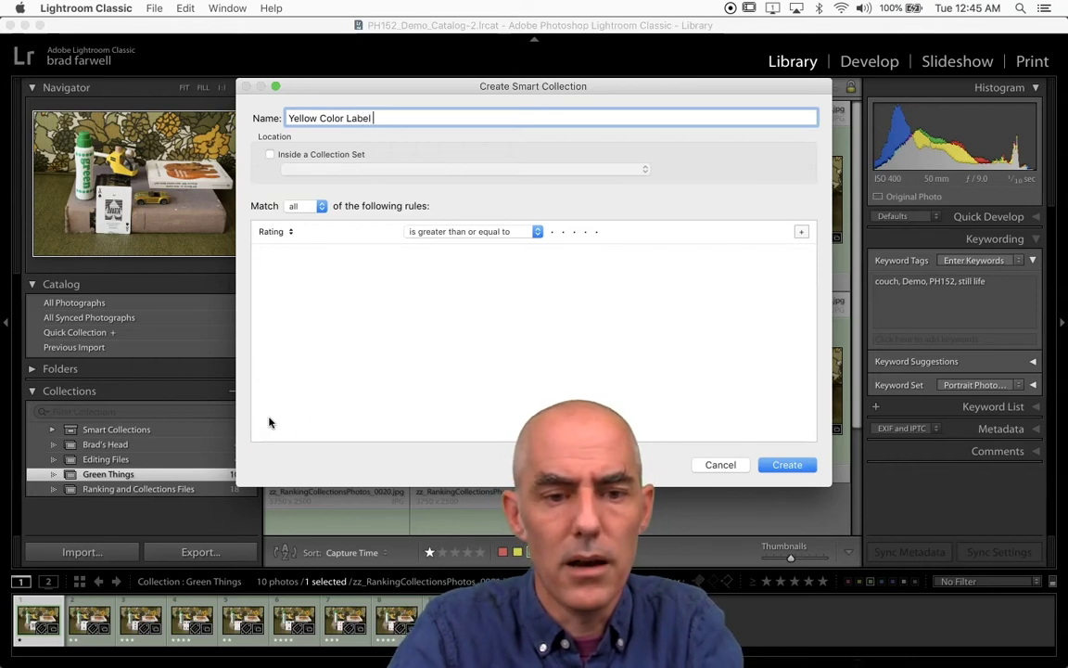
left_click(290, 230)
left_click(288, 255)
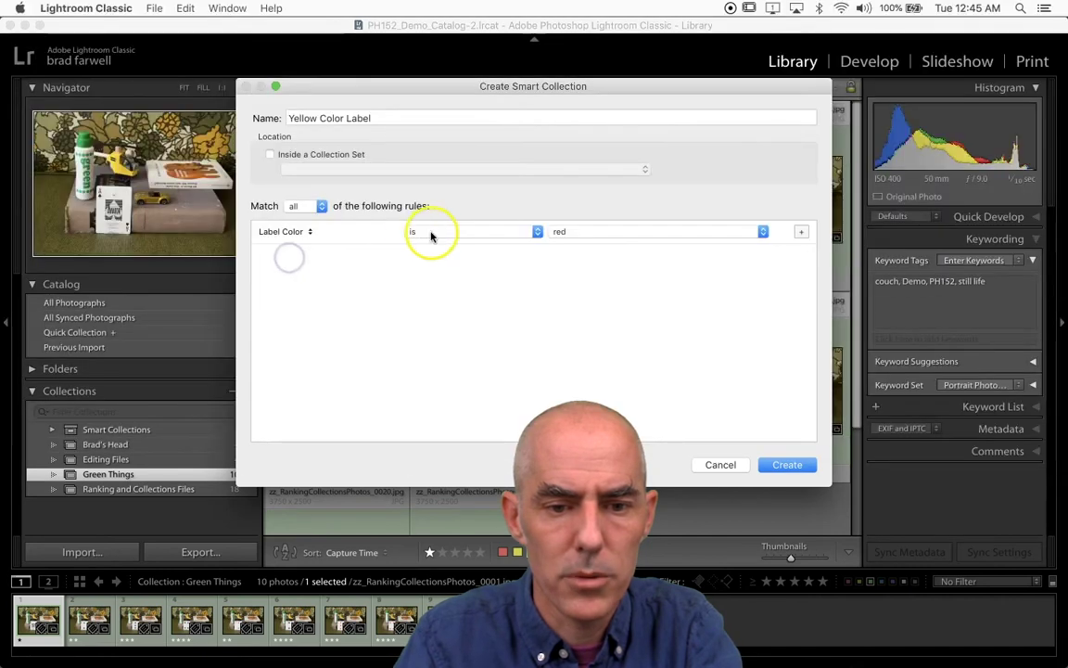
left_click(556, 233)
left_click(563, 245)
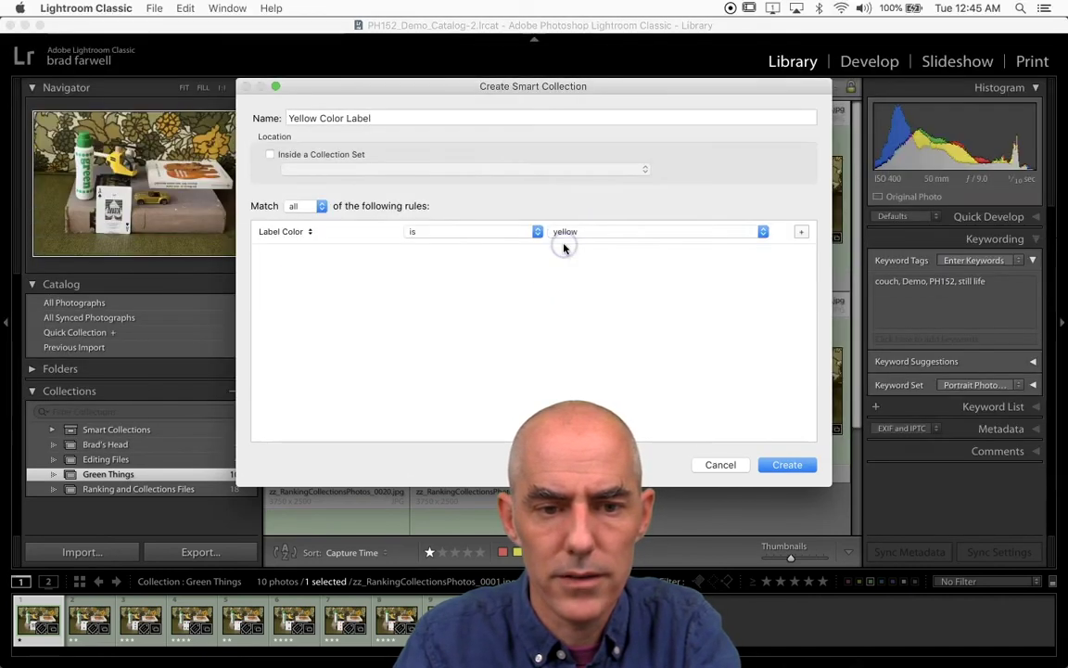
left_click(778, 473)
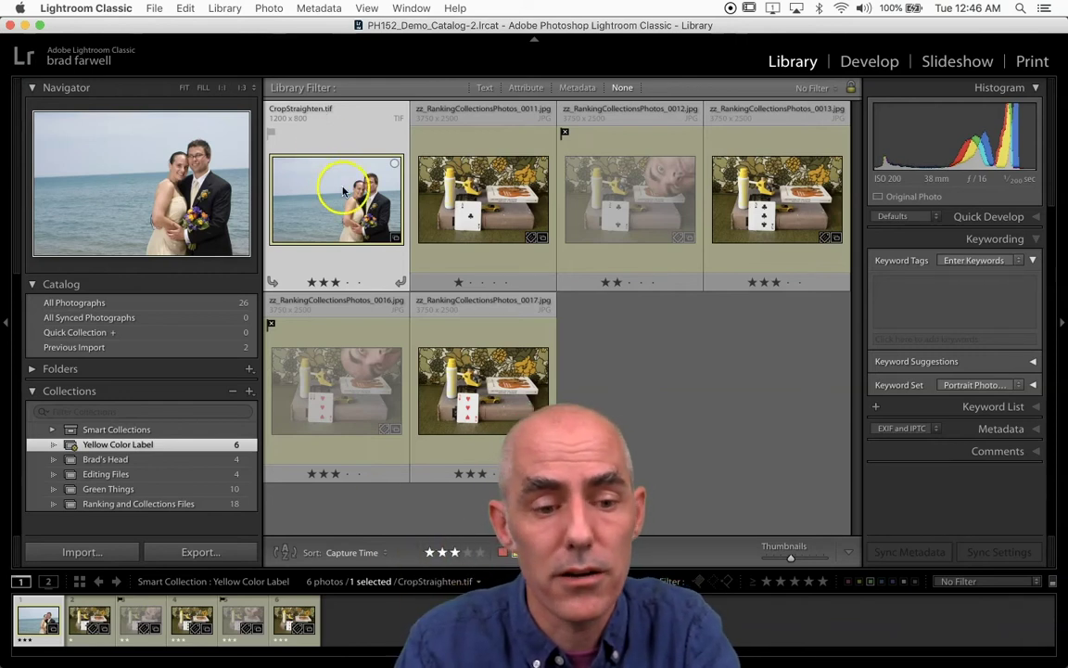
Step: Try to delete the wedding photo CropStraighten.tif from the Yellow Color Label smart collection
left_click(606, 322)
left_click(335, 196)
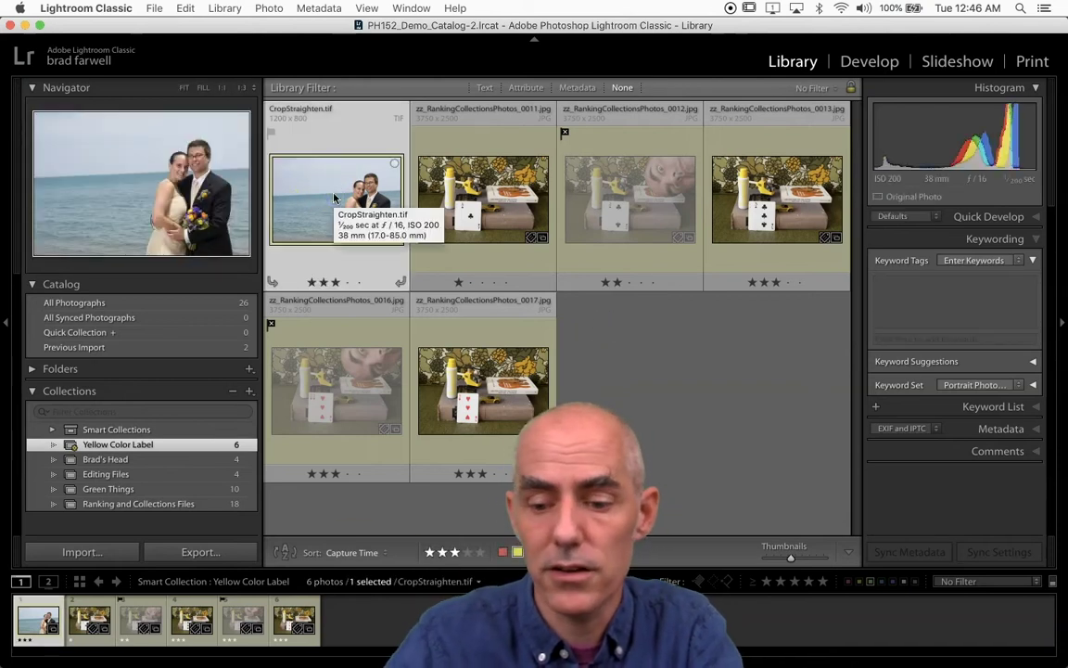
key("Delete")
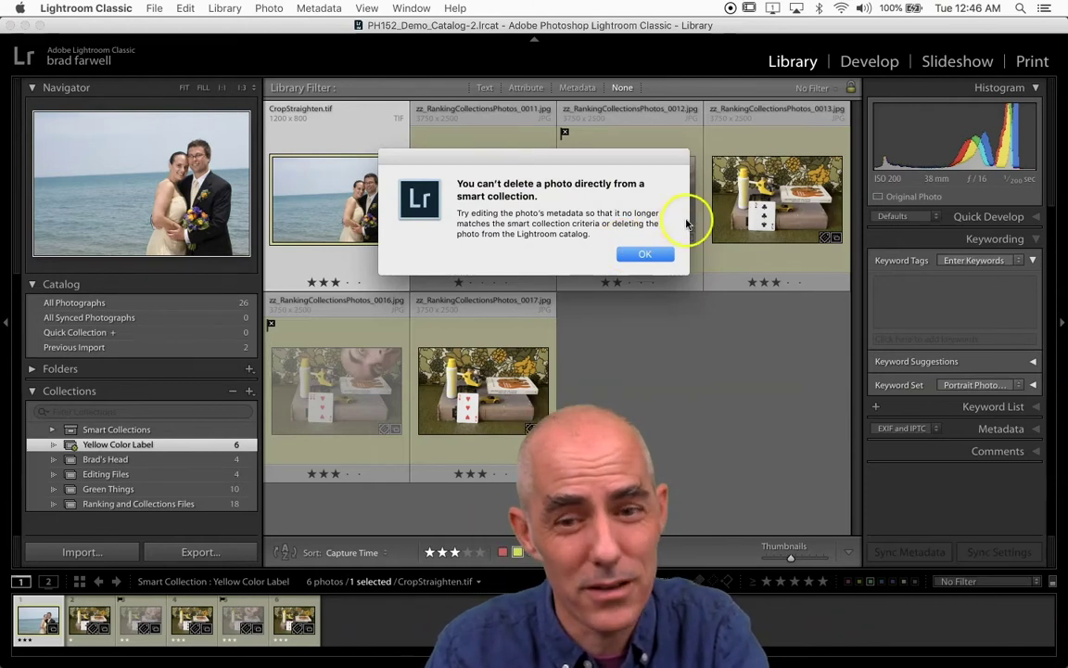
left_click(654, 253)
Step: Change the color label of the wedding photo CropStraighten.tif to green
left_click(320, 187)
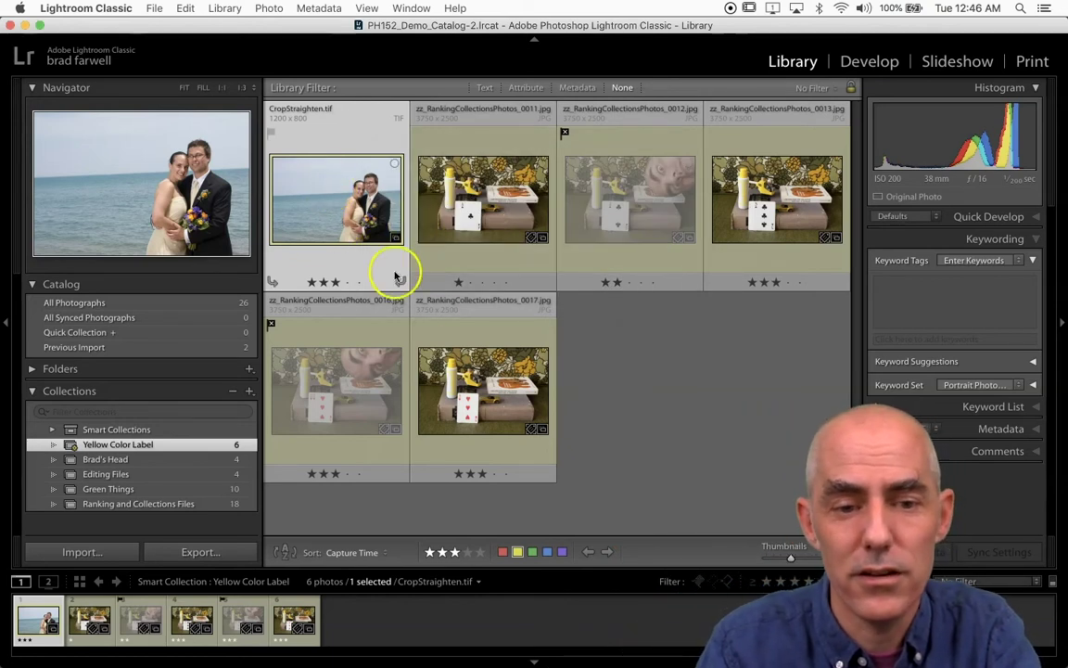
left_click(532, 552)
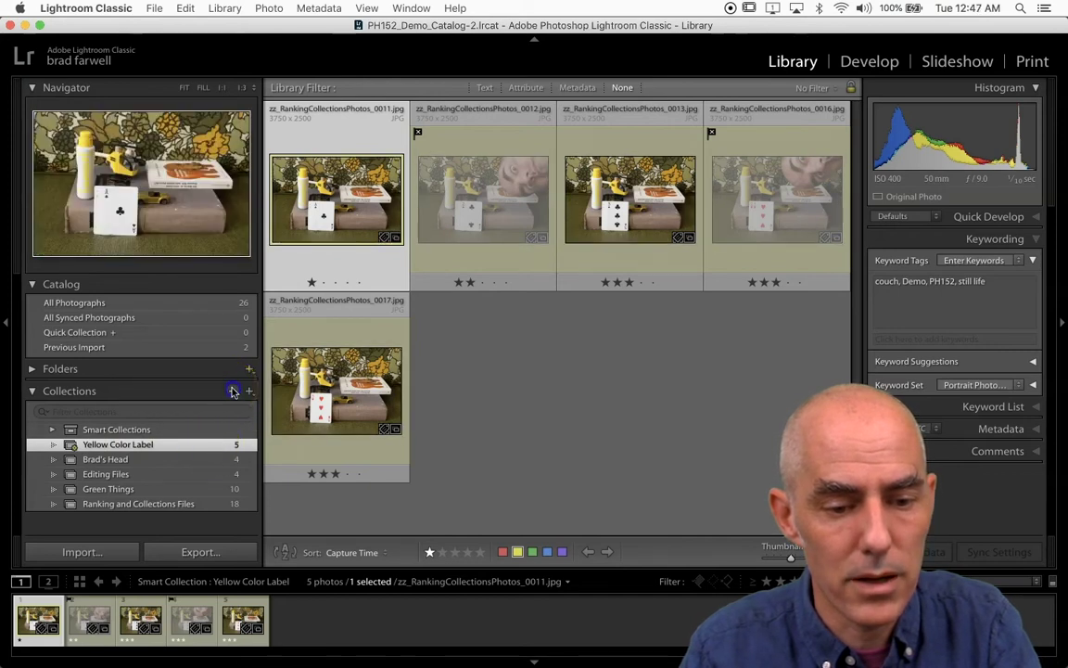
Step: Delete the Yellow Color Label smart collection and the Green Things and Head collections
left_click(232, 390)
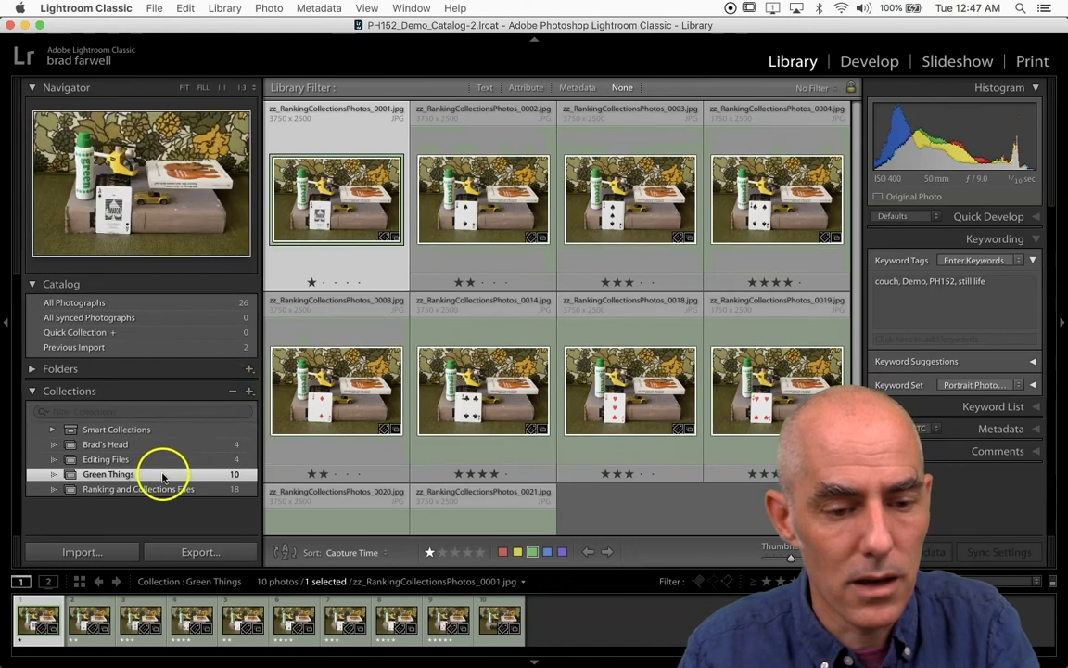
left_click(231, 393)
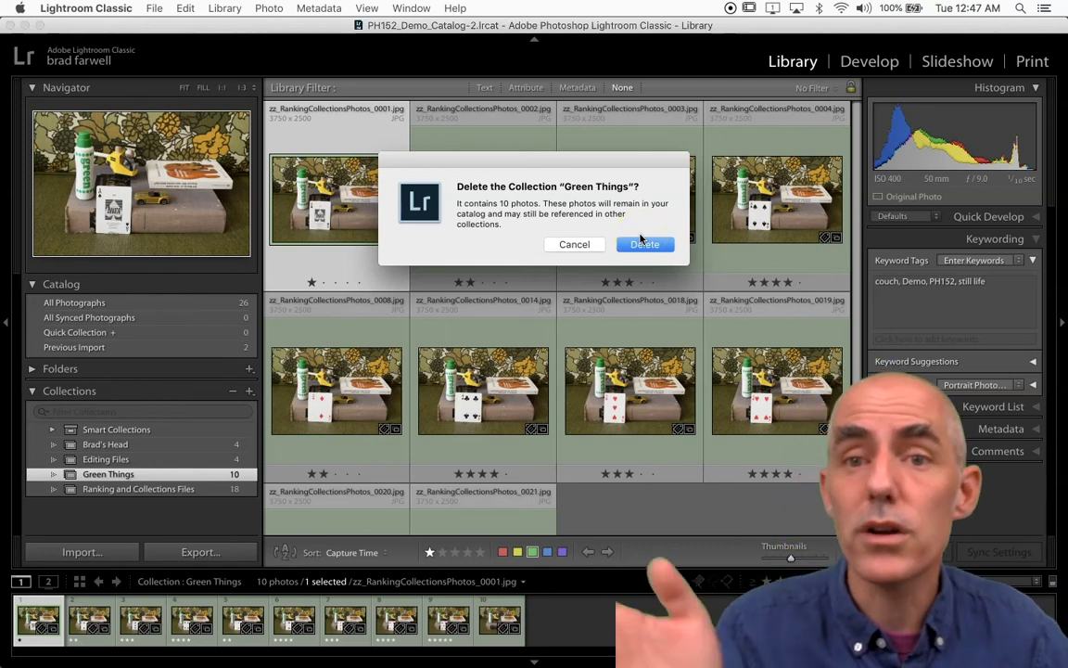
left_click(382, 142)
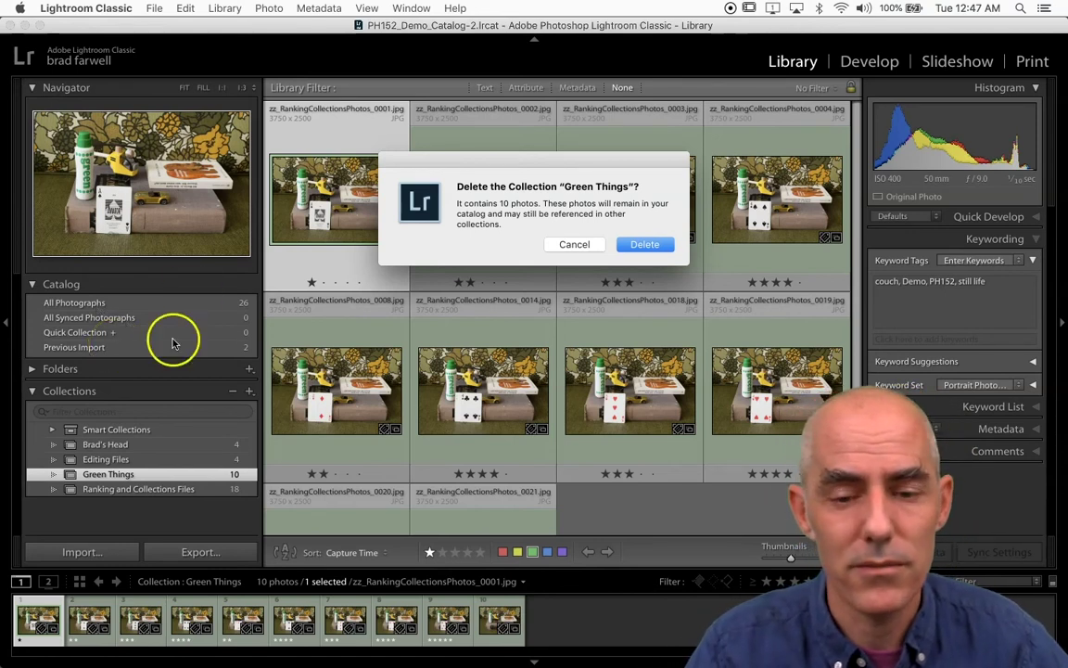
left_click(635, 246)
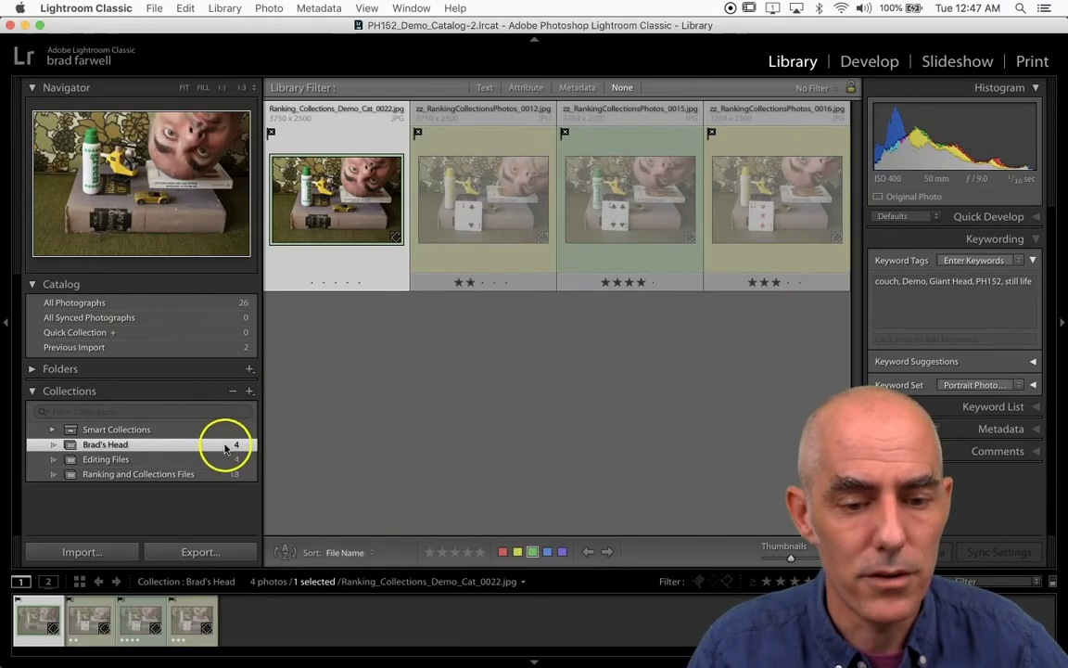
left_click(233, 392)
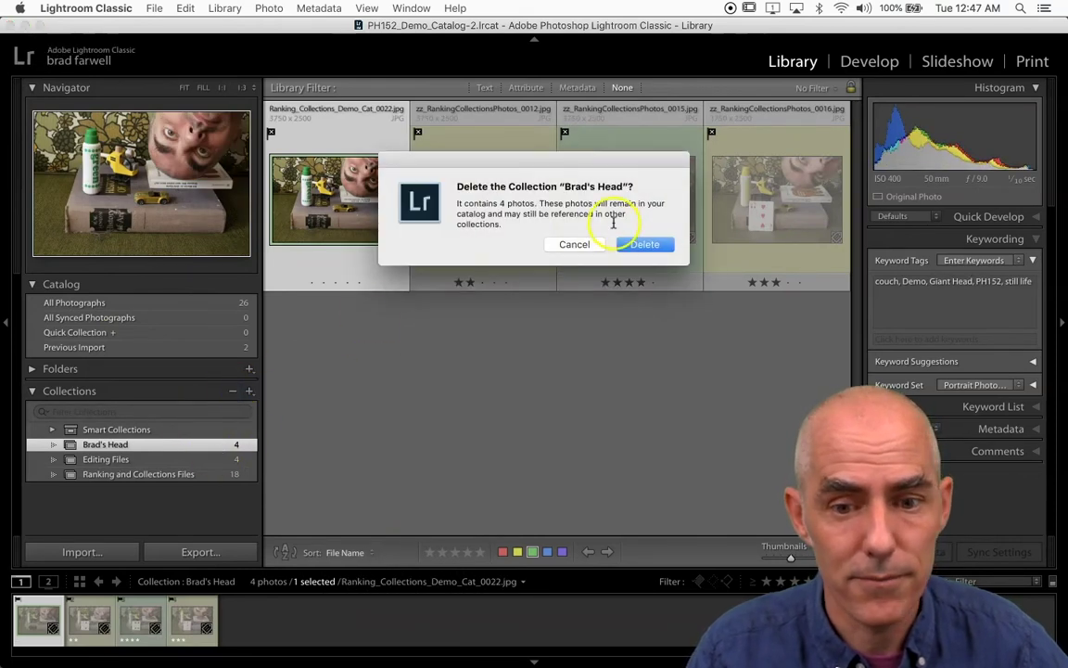
left_click(646, 247)
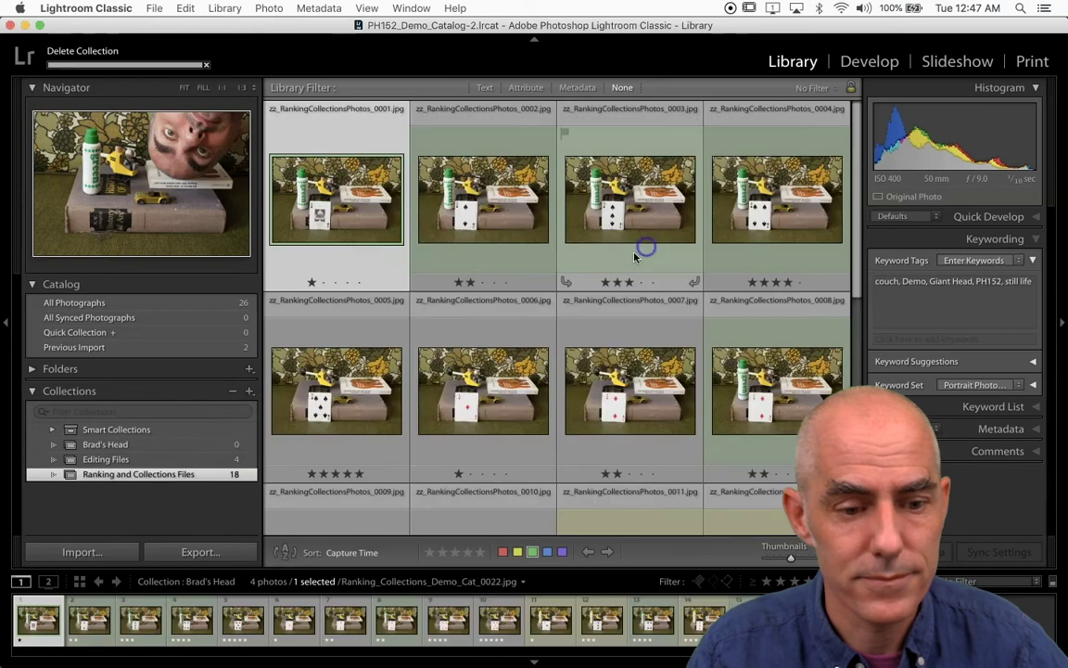
Step: Create a collection named "Sample Target Collection" and set it as the target collection
left_click(248, 393)
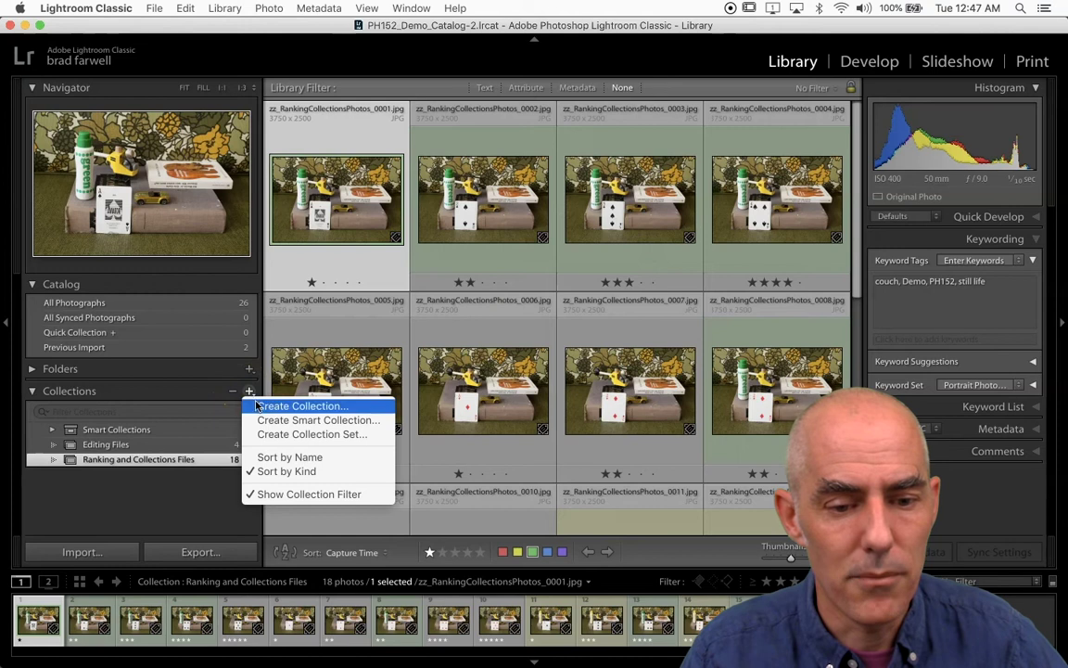
left_click(258, 406)
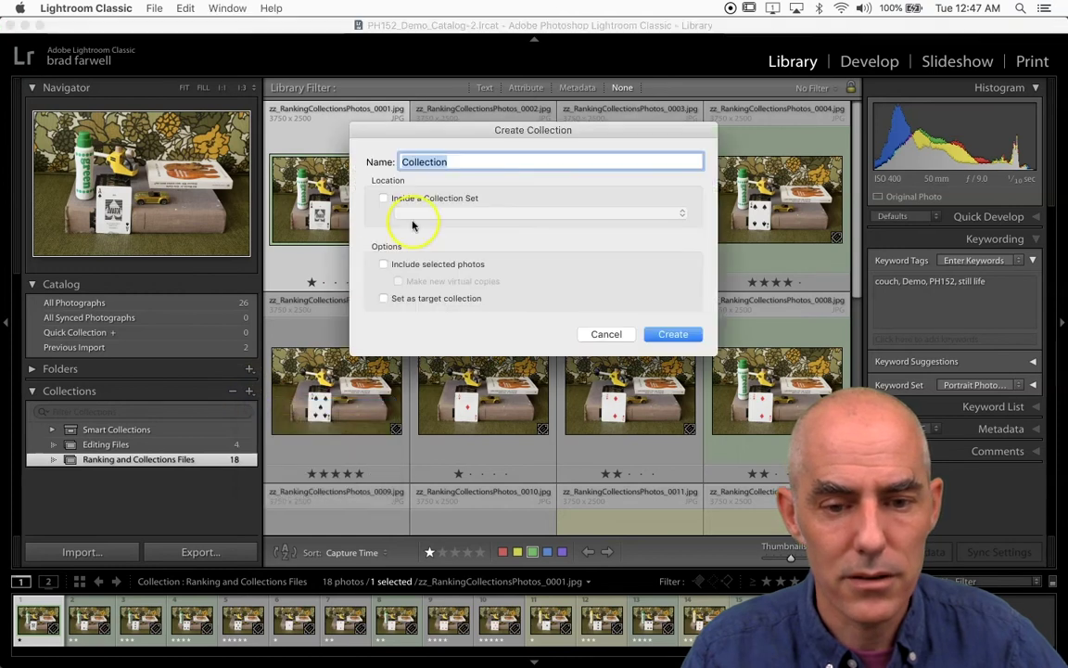
left_click(382, 300)
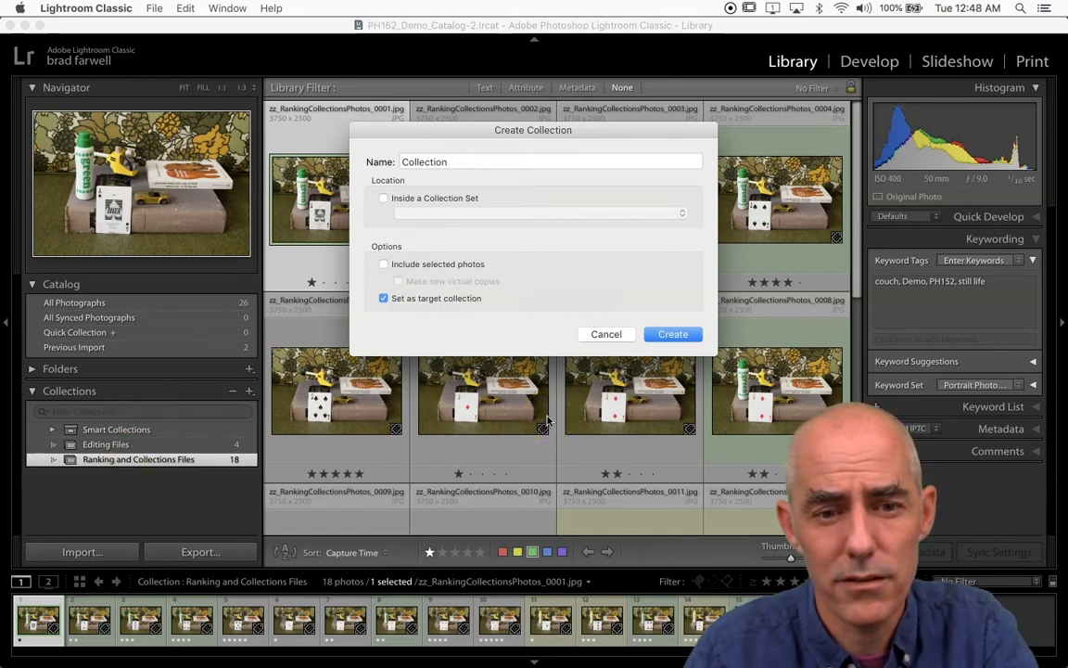
double_click(496, 163)
type("Sample Target")
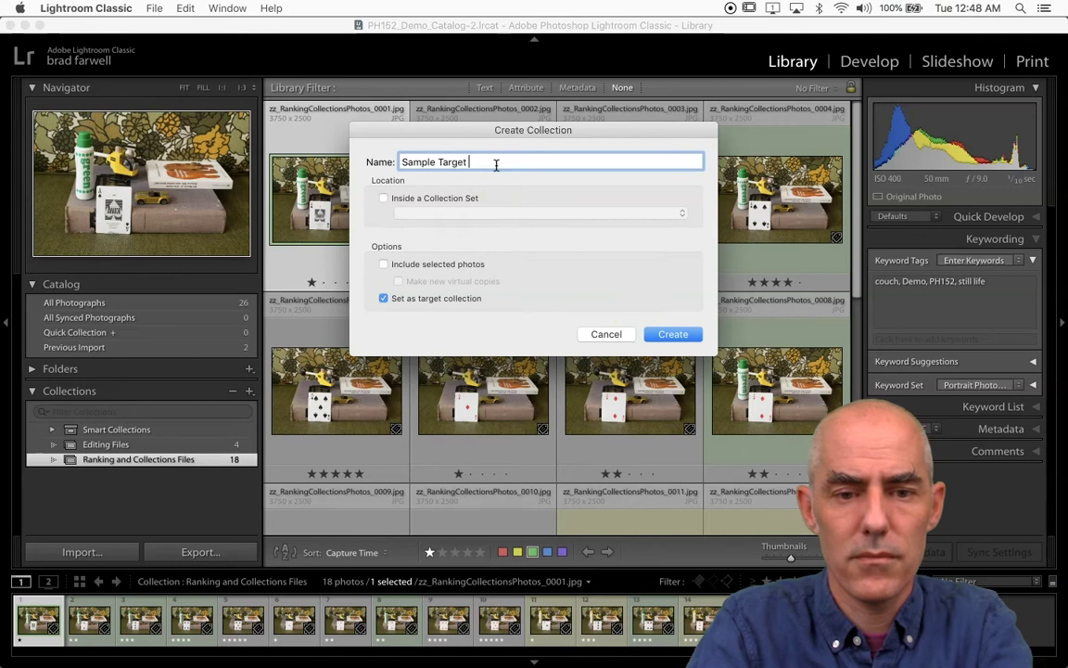
type(" Collection")
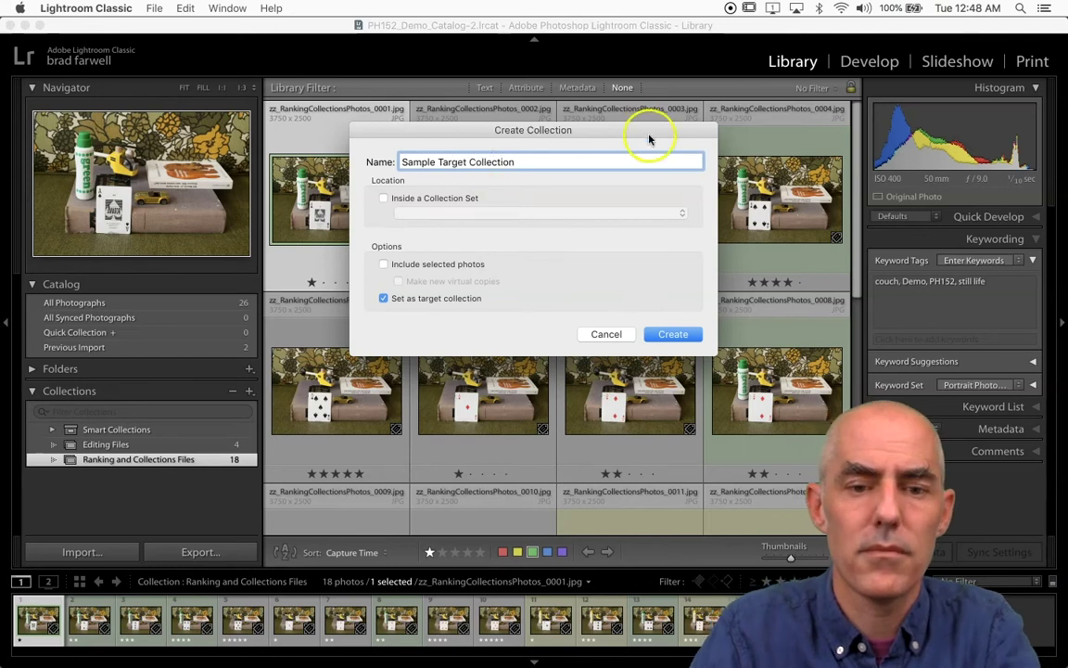
left_click(664, 336)
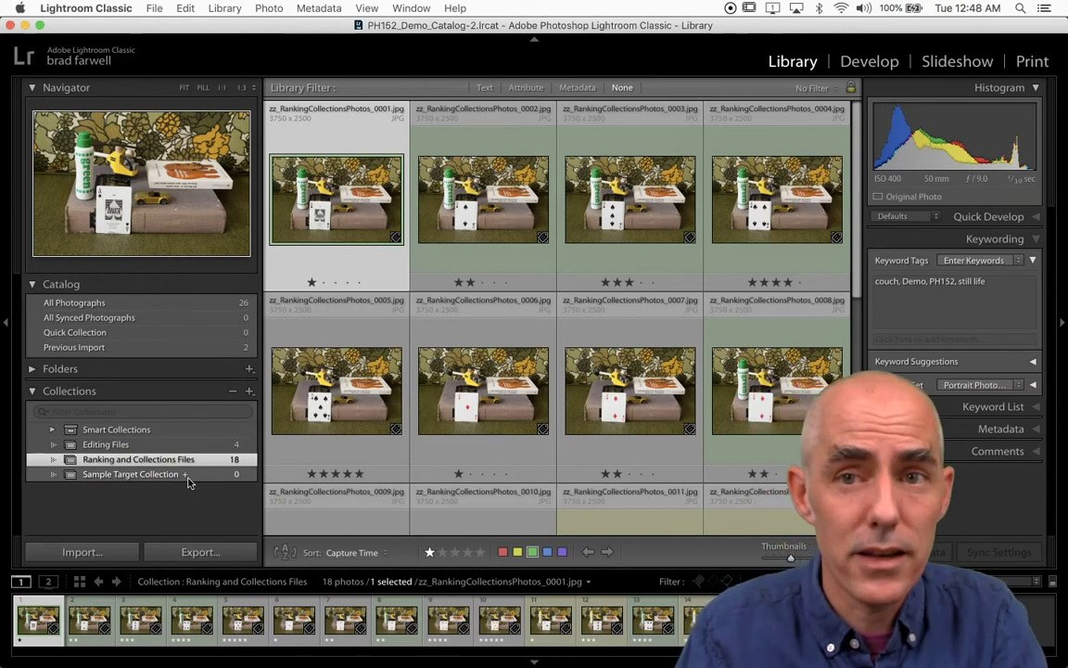
Step: Set the Editing Files collection as the target collection and switch the target back to Sample Target Collection
mouse_move(137, 460)
left_mouse_down()
mouse_move(167, 436)
mouse_move(211, 506)
left_mouse_up()
left_click(165, 445)
right_click(167, 447)
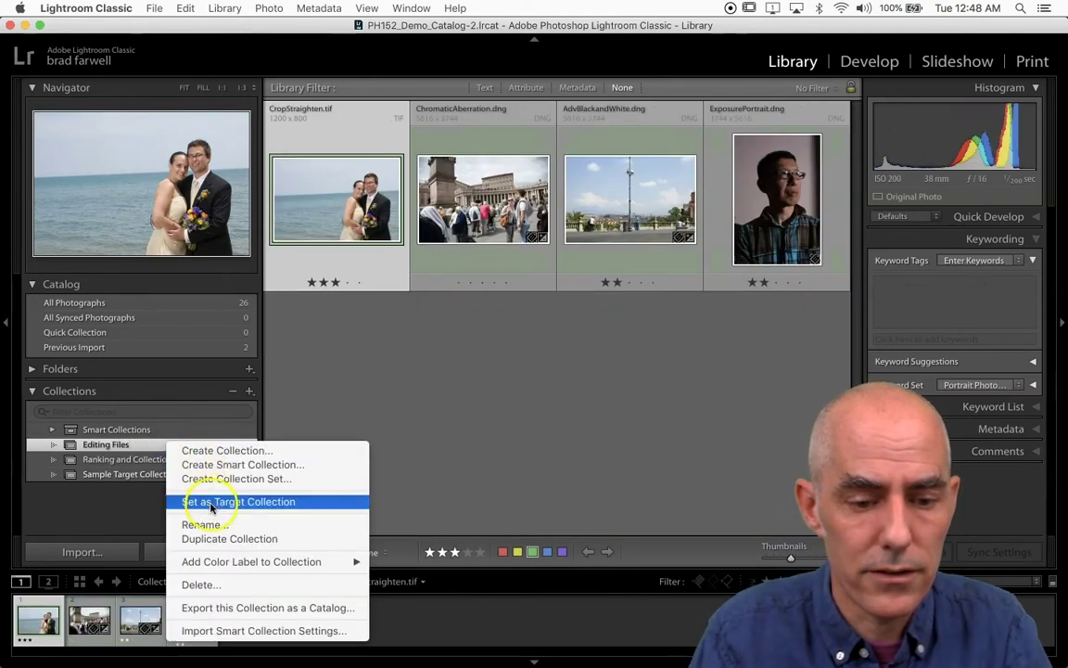
left_click(211, 506)
left_click(153, 448)
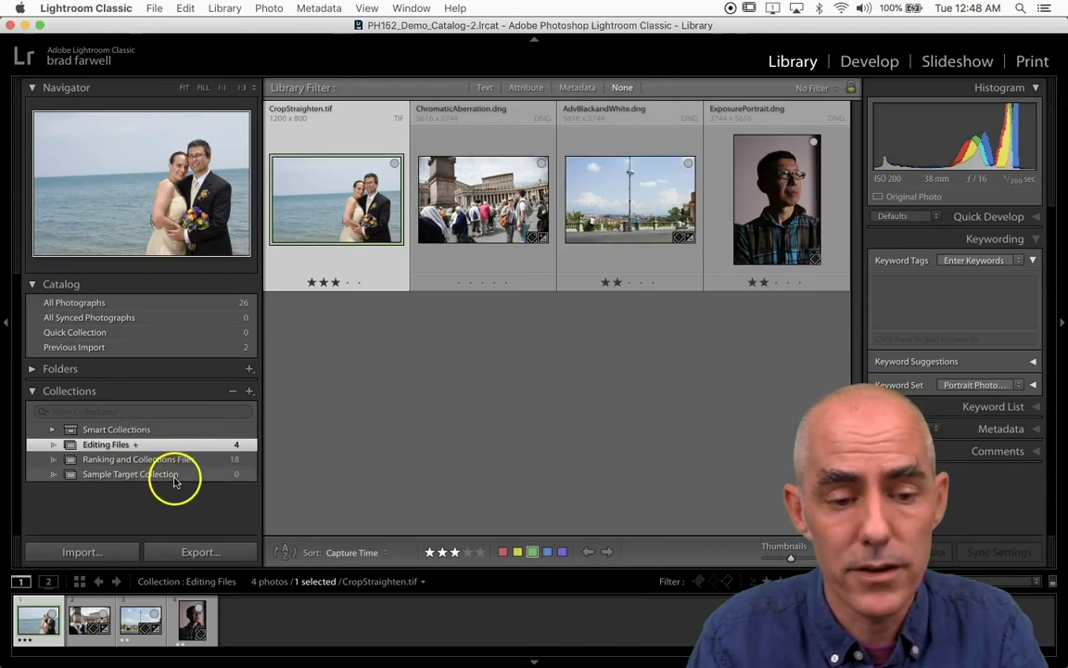
right_click(175, 476)
left_click_drag(174, 480, 196, 520)
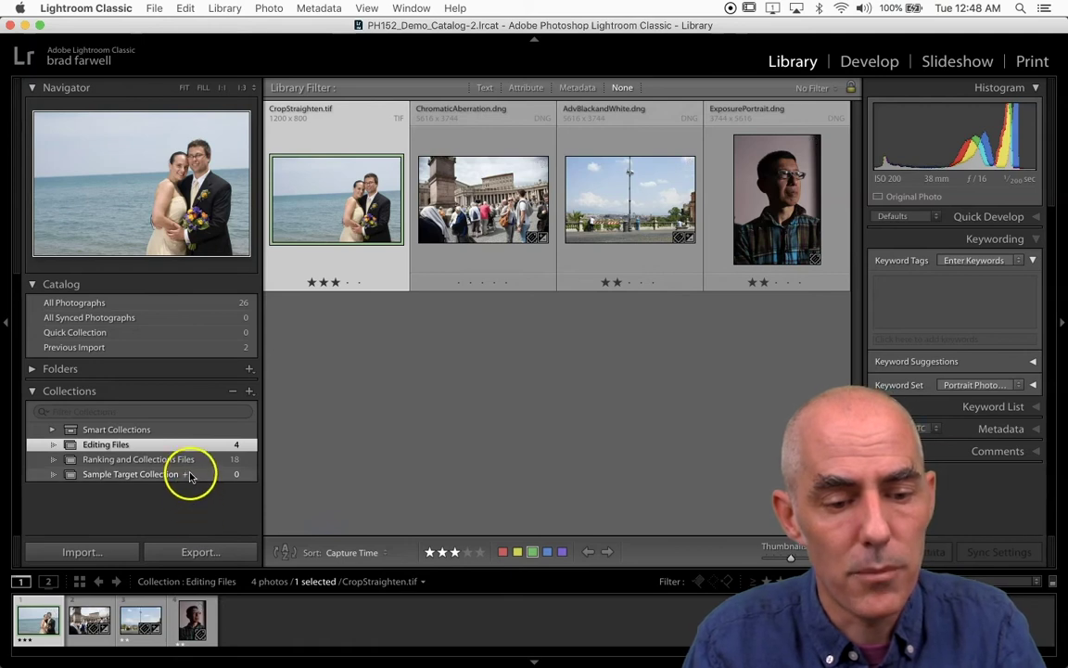
Step: From All Photographs, add zz_RankingCollectionsPhotos_0001.jpg to the target collection
left_click(153, 304)
mouse_move(343, 228)
left_mouse_down()
mouse_move(374, 218)
mouse_move(355, 213)
left_mouse_up()
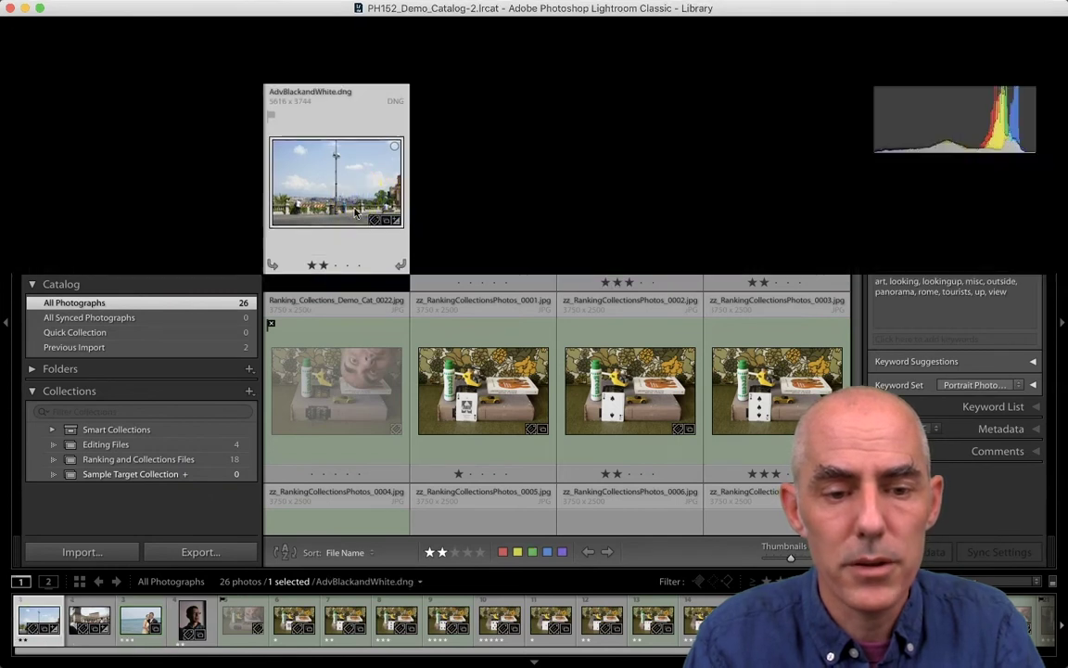
key("Right")
key("Right")
key("Right")
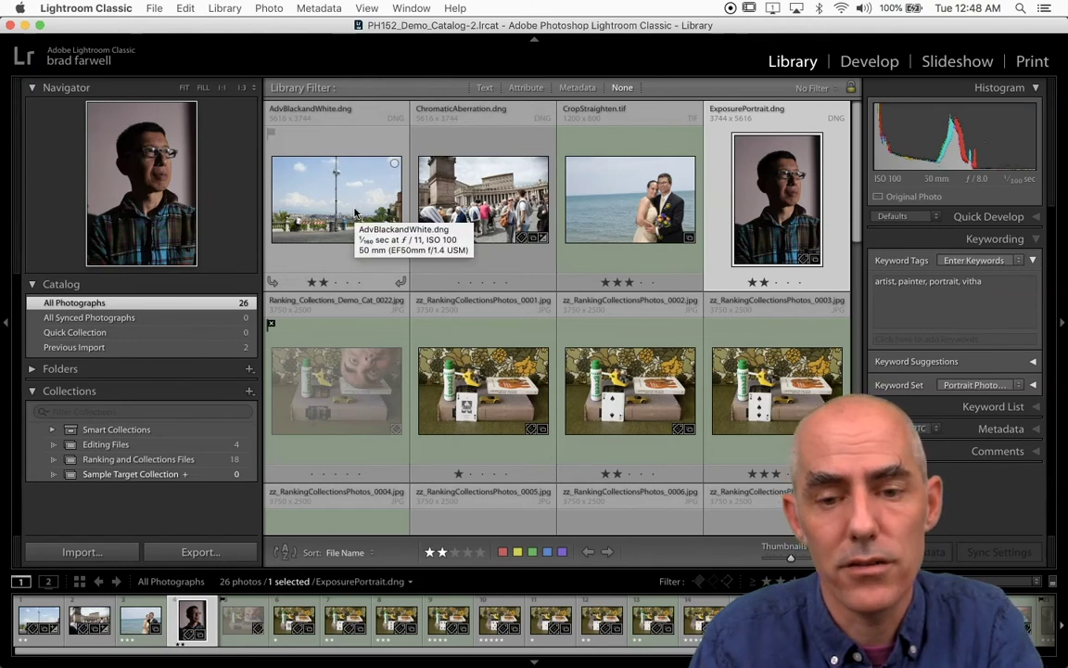
key("Right")
key("Right")
key("b")
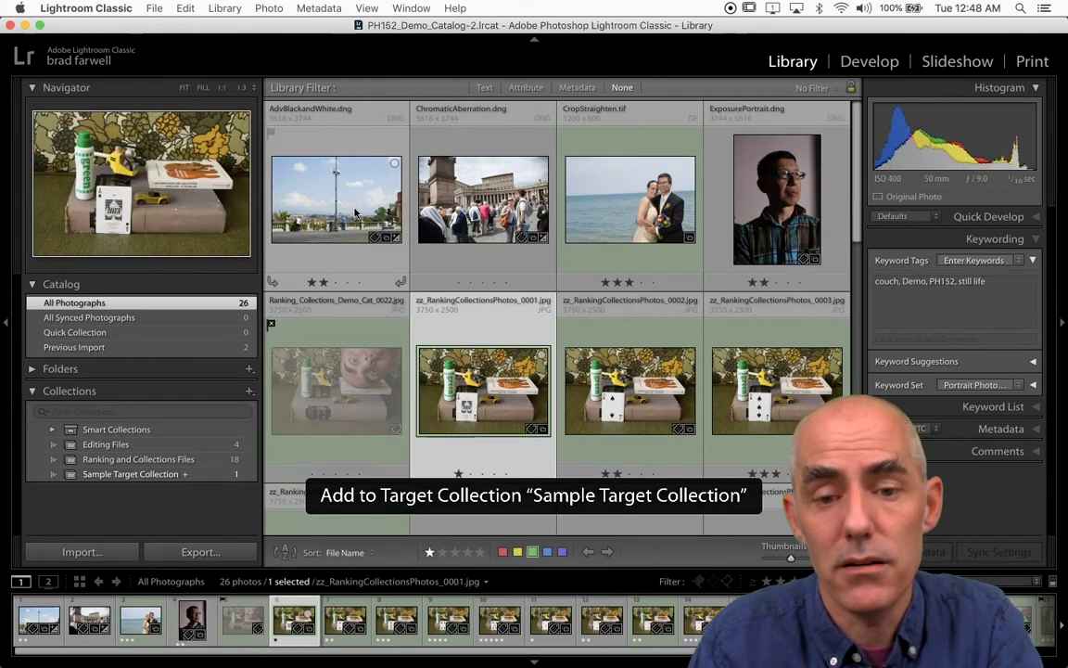
Step: Add zz_RankingCollectionsPhotos_0007.jpg, 0009.jpg and 0011.jpg to the target collection
key("Right")
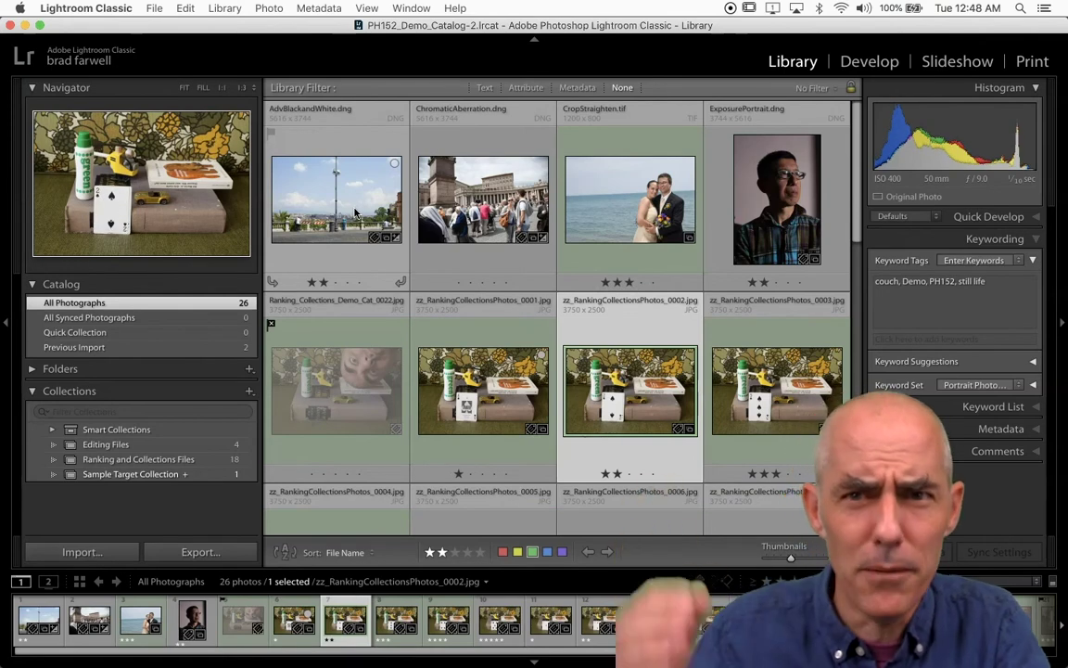
key("Right")
key("Right")
key("Right")
key("Right")
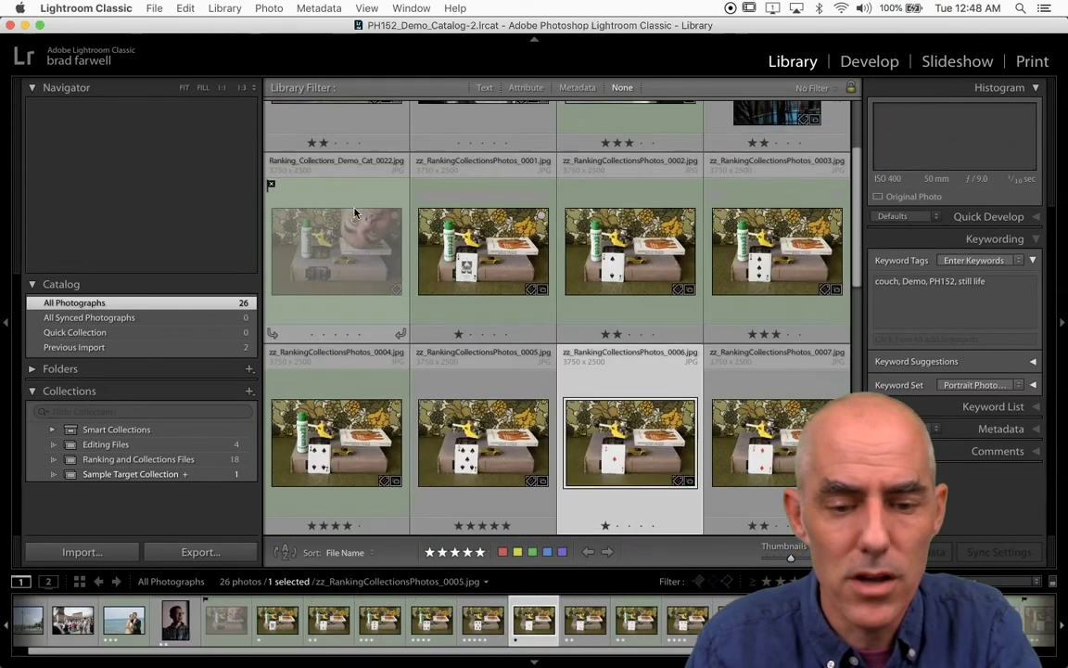
key("b")
key("Right")
key("b")
key("Right")
key("Right")
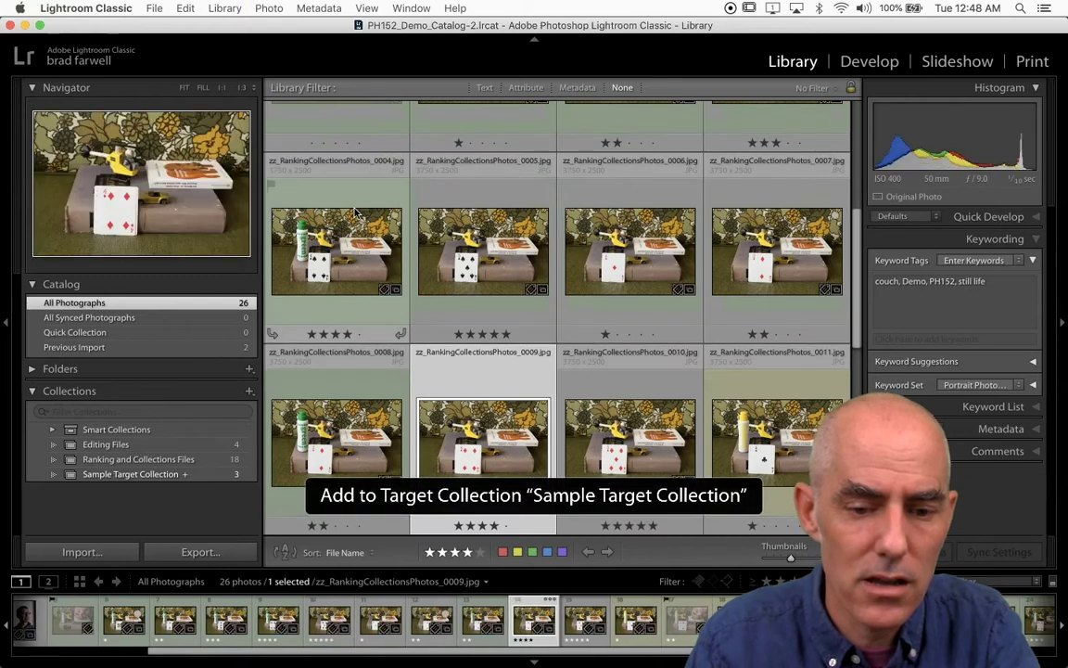
key("Right")
key("Right")
key("b")
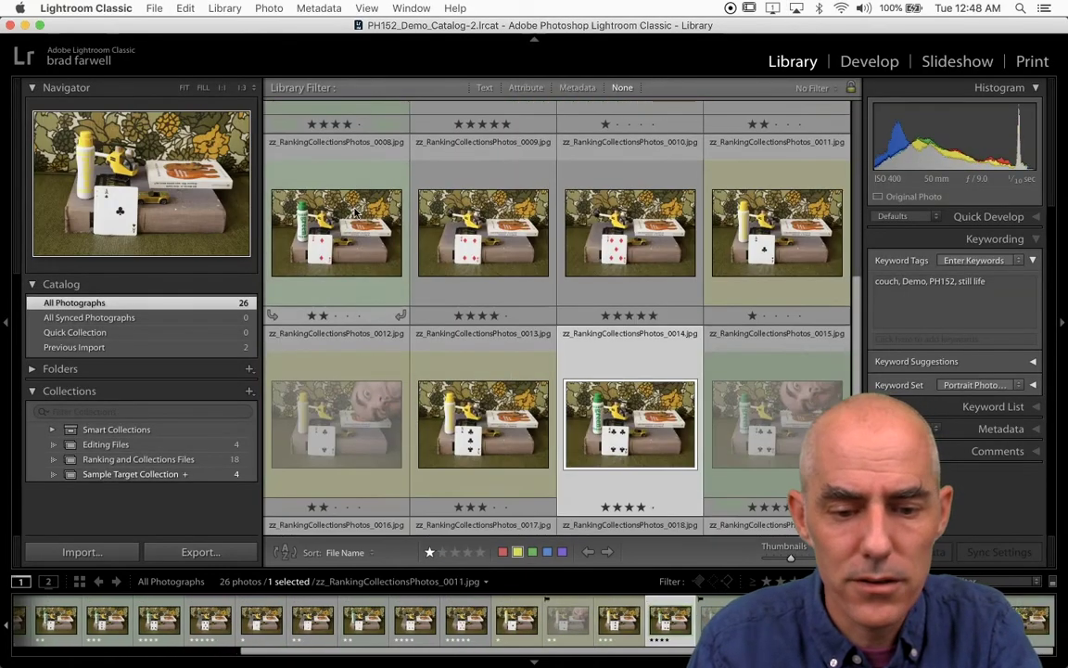
Step: Add zz_RankingCollectionsPhotos_0014.jpg to the target collection and remove it again
key("Right")
key("Right")
key("Right")
key("b")
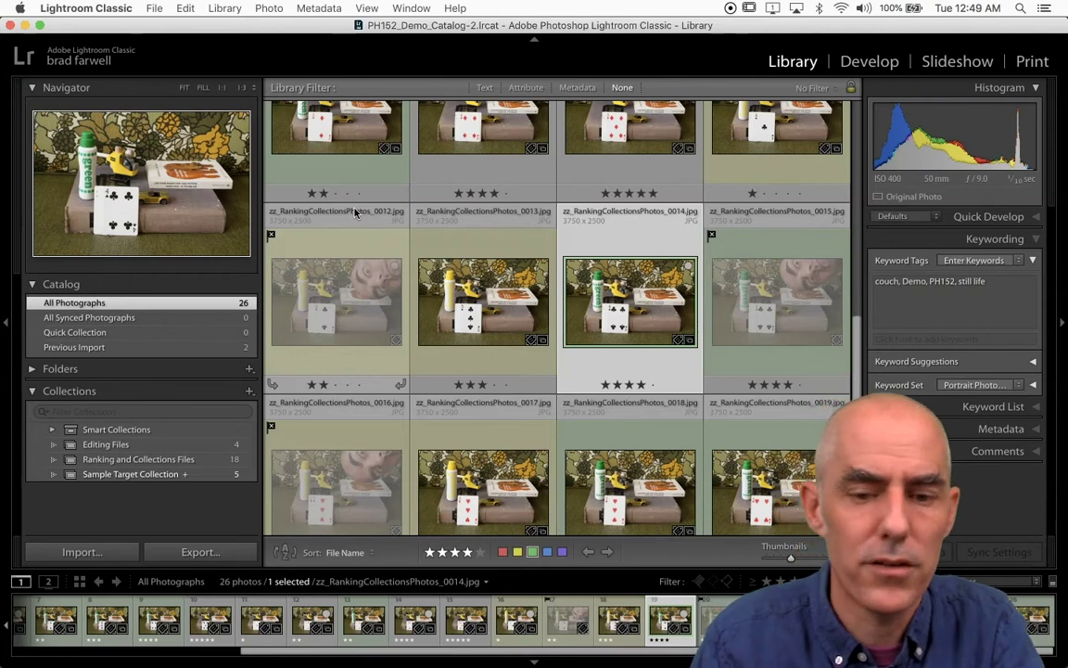
key("b")
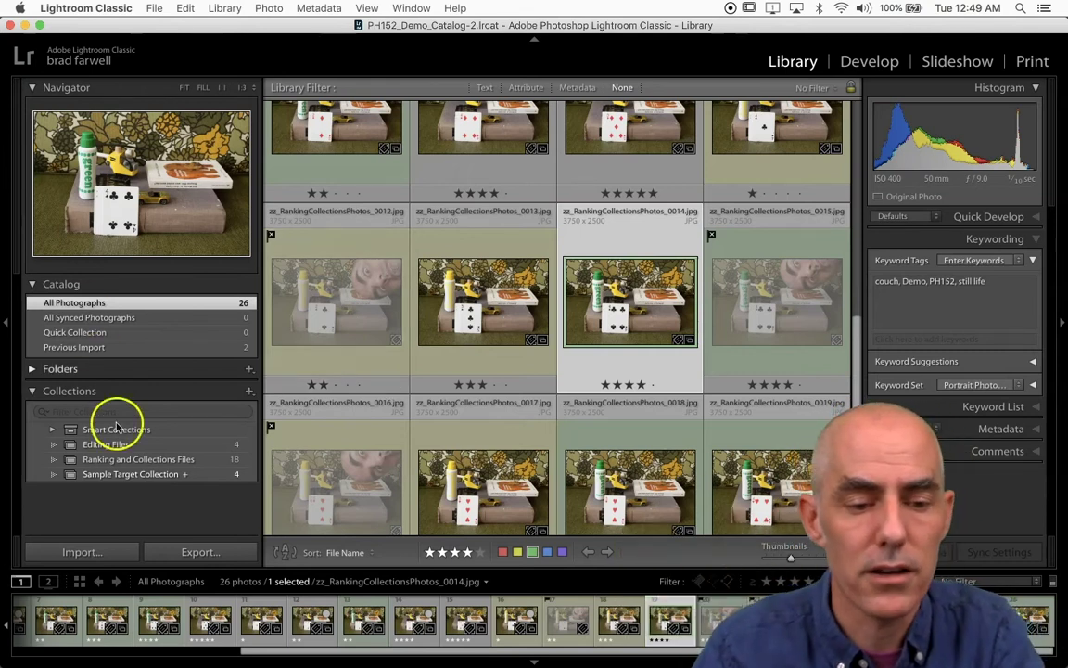
Step: Remove zz_RankingCollectionsPhotos_0007.jpg from Sample Target Collection
left_click(121, 475)
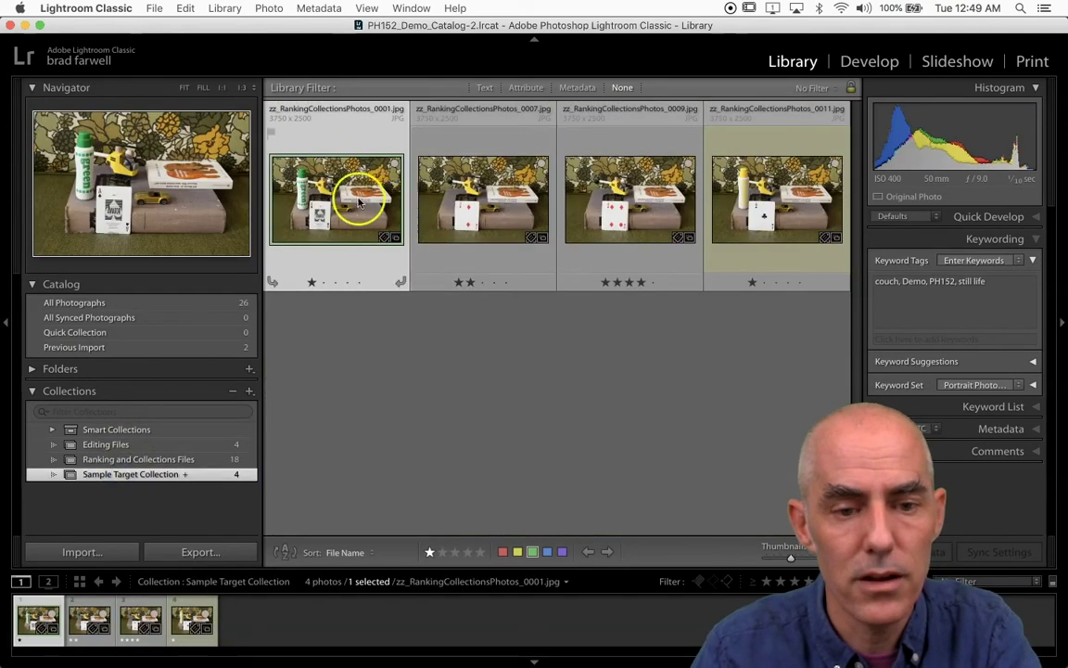
left_click(499, 193)
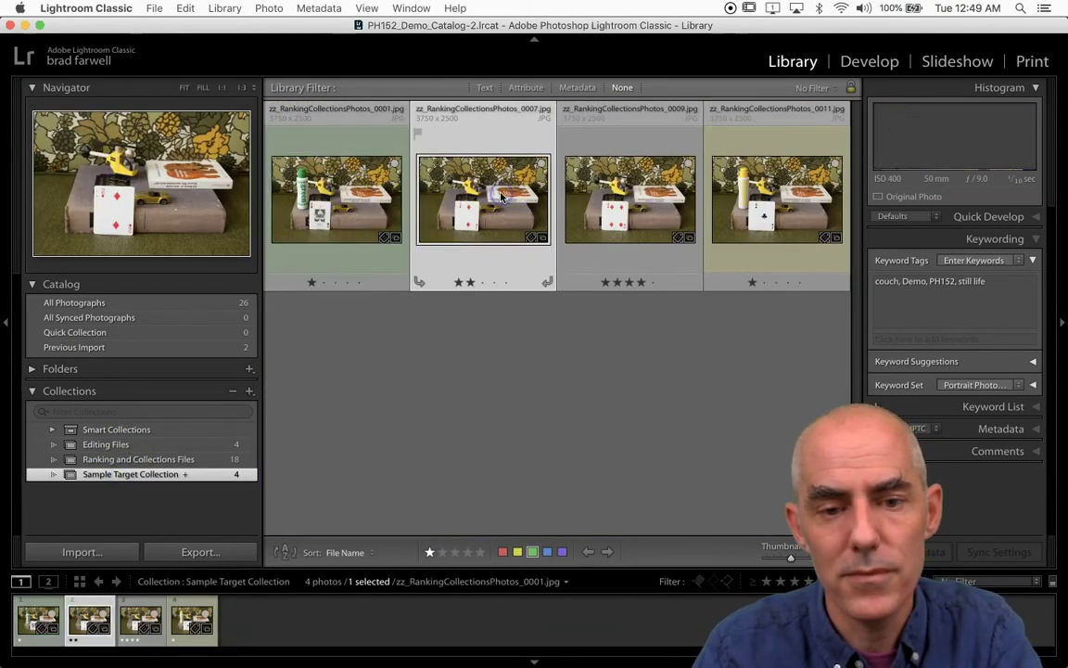
key("Delete")
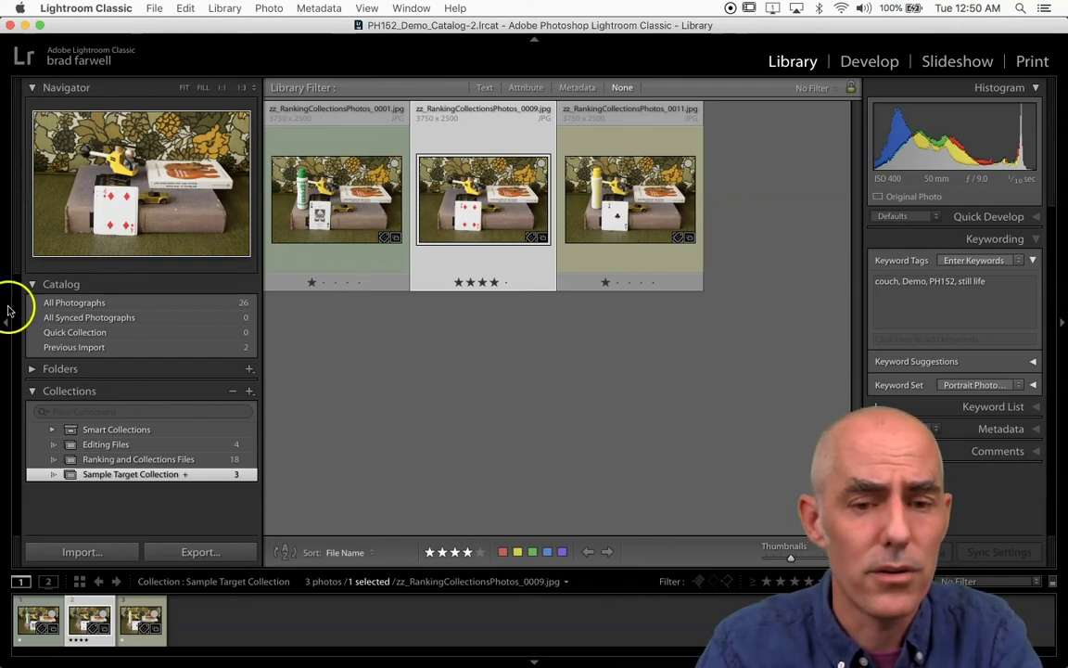
right_click(130, 461)
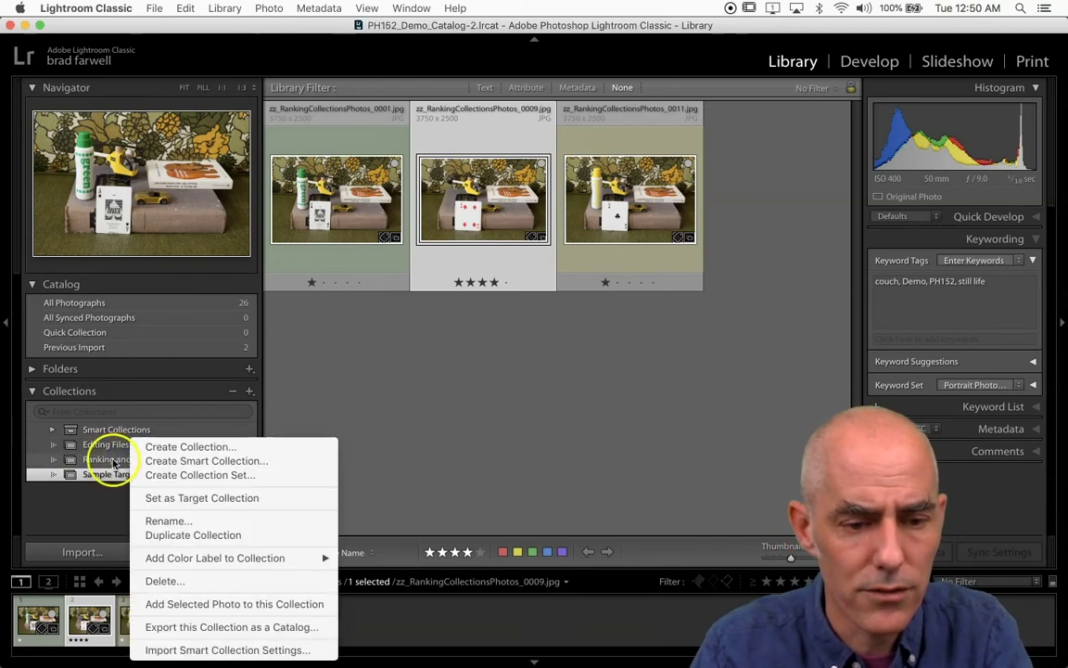
left_click(104, 461)
left_click(102, 459)
right_click(113, 461)
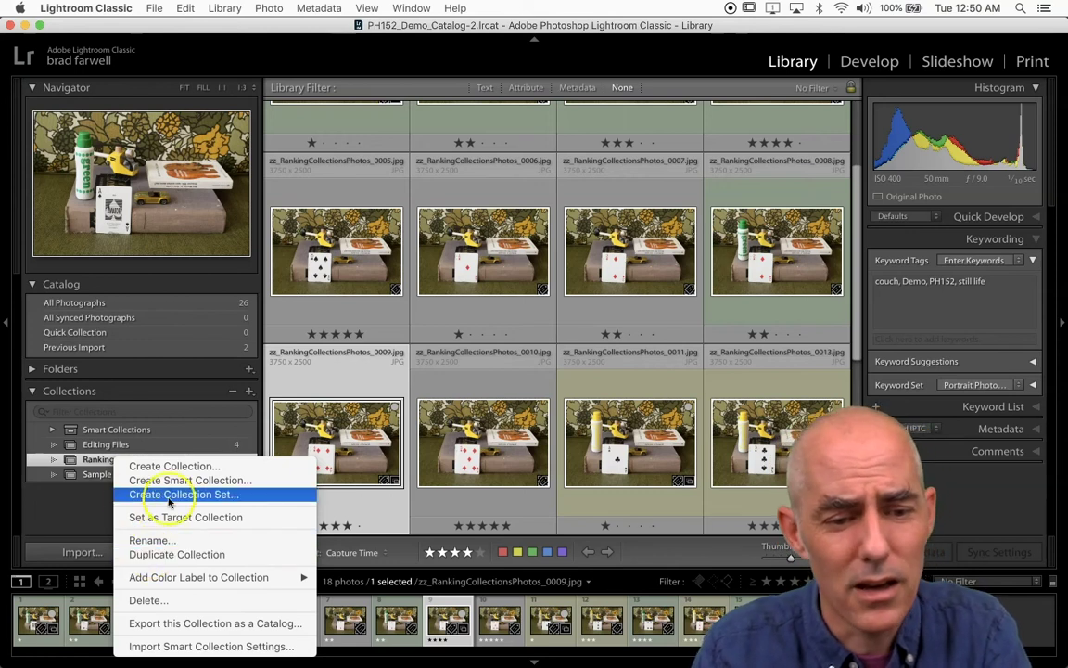
left_click(99, 504)
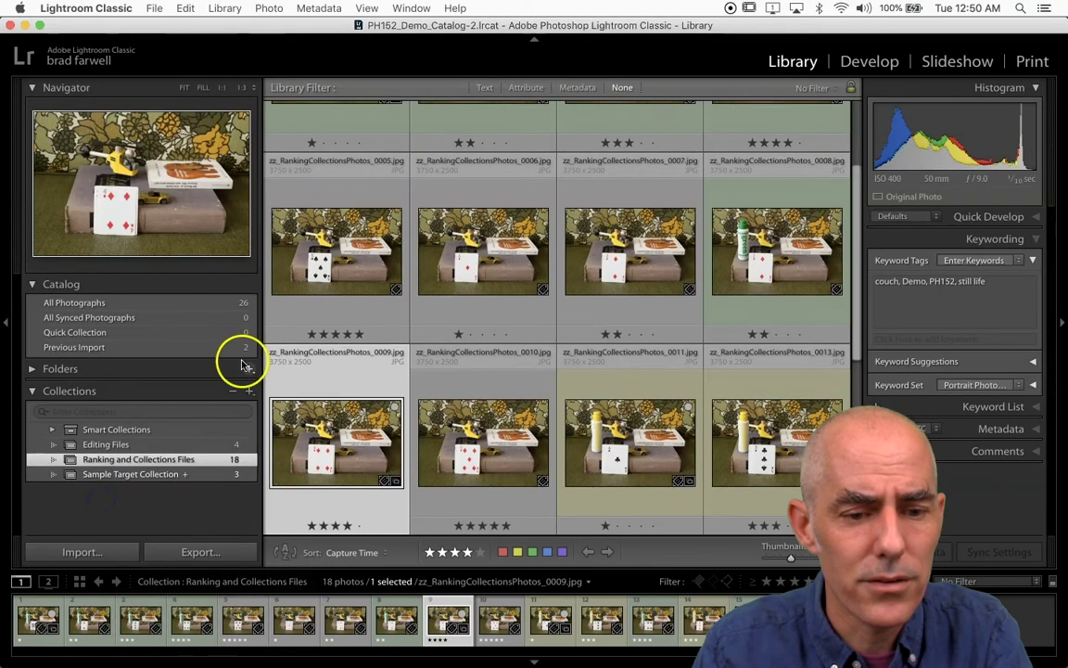
right_click(187, 461)
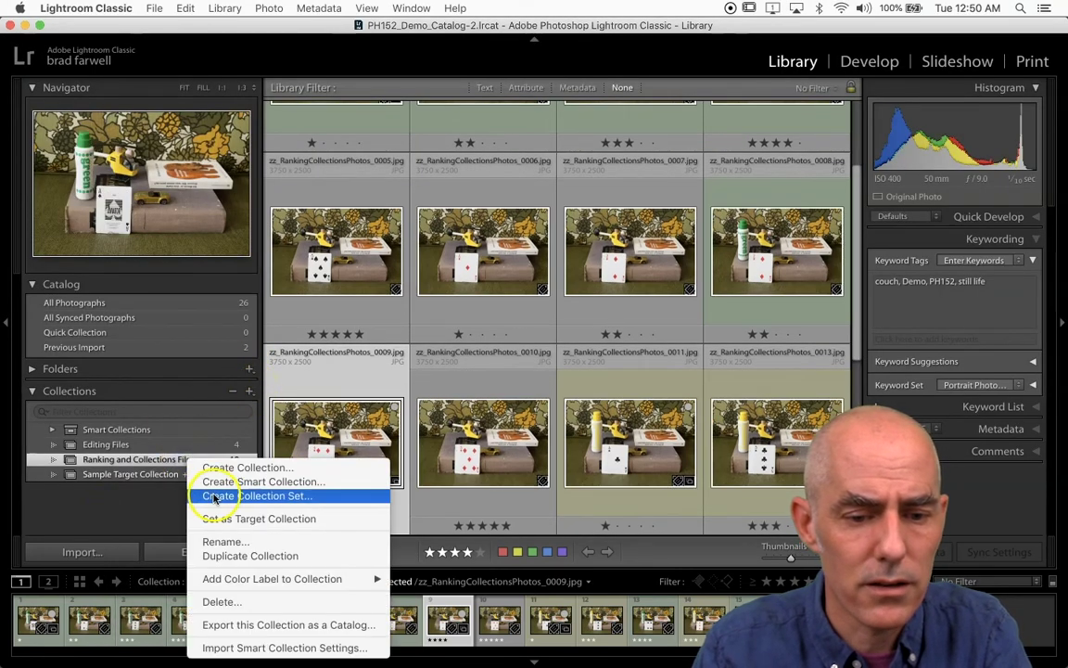
left_click(214, 499)
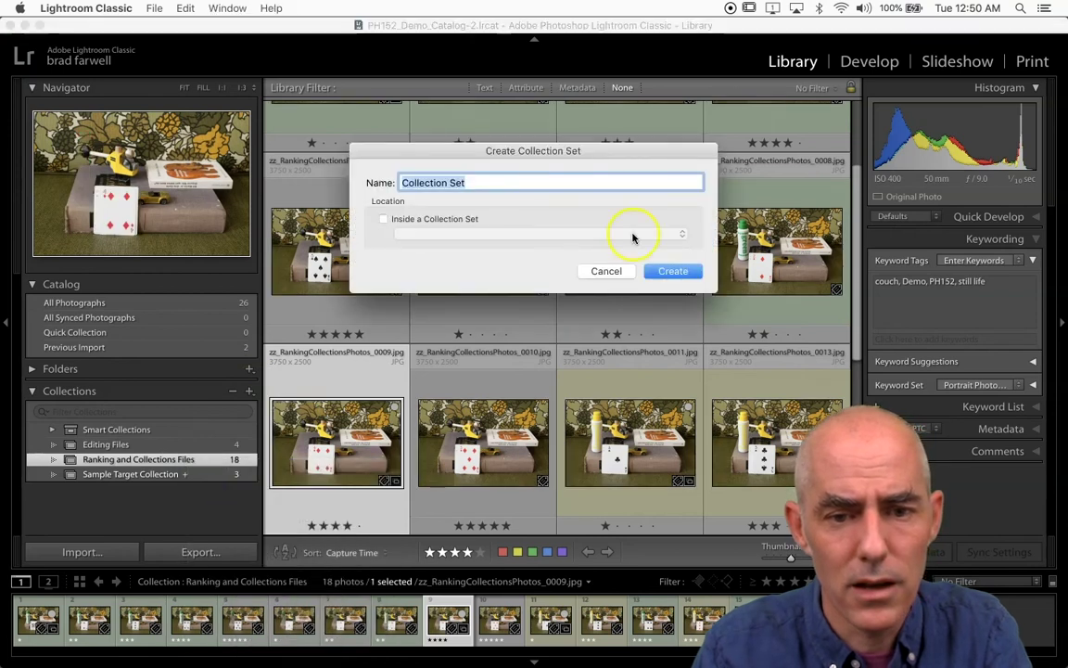
left_click(606, 271)
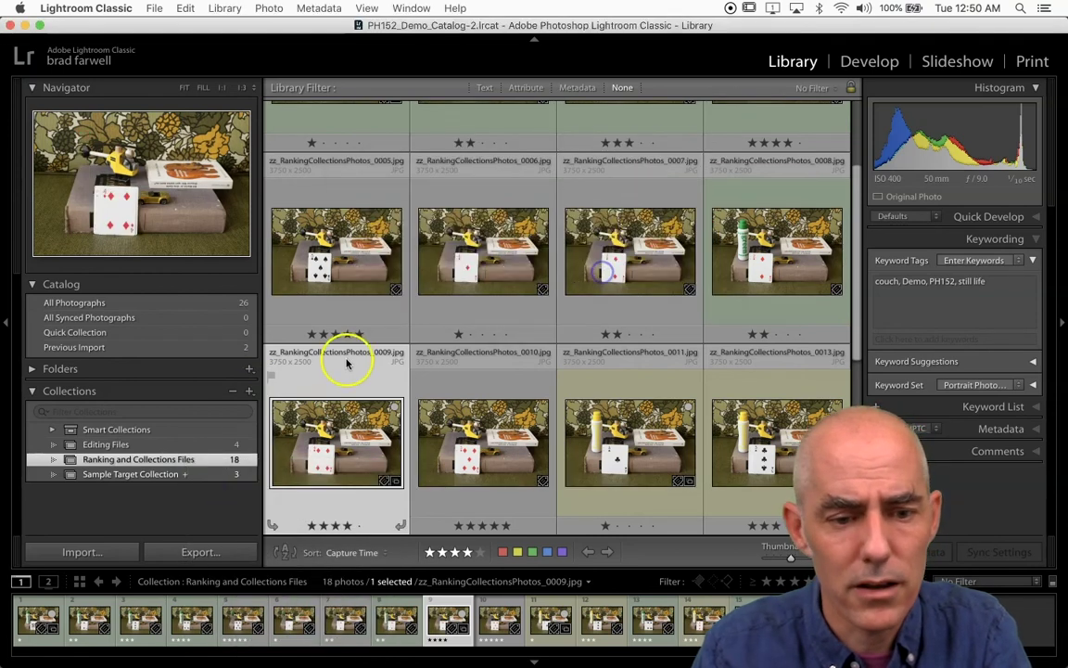
Step: Create a collection set named "Files I'm actually using to demo"
left_click(250, 391)
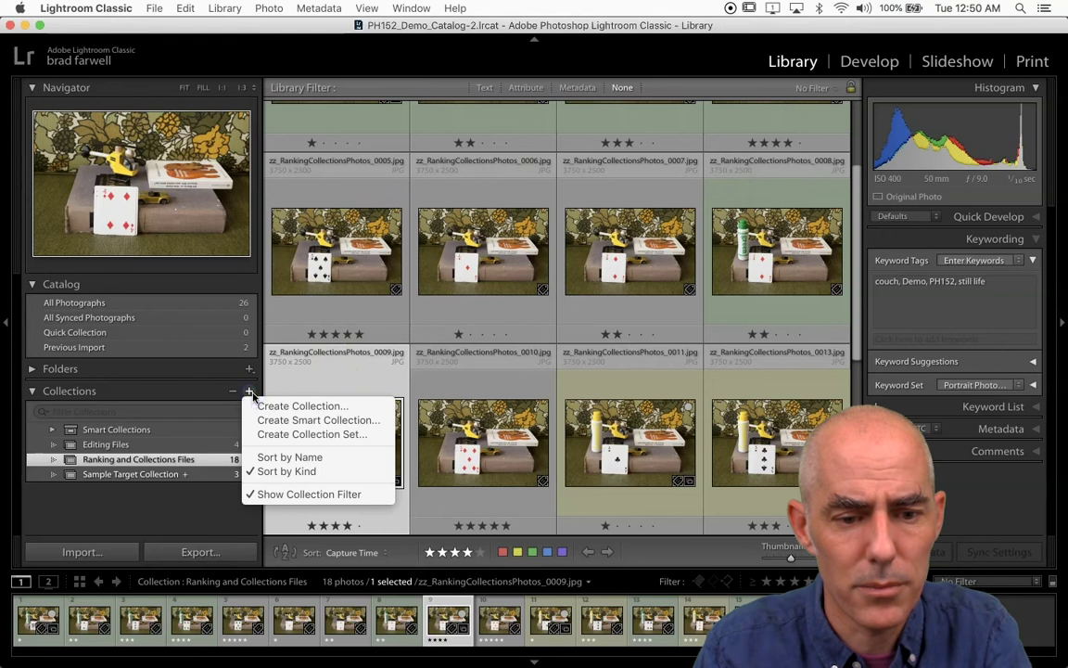
left_click(249, 433)
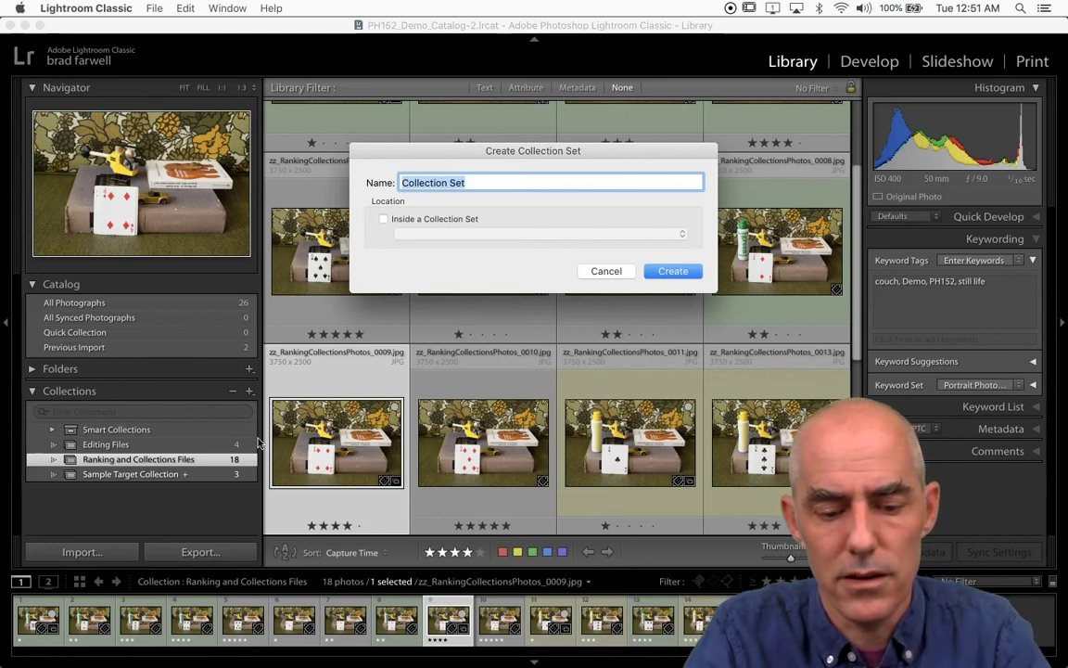
type("F")
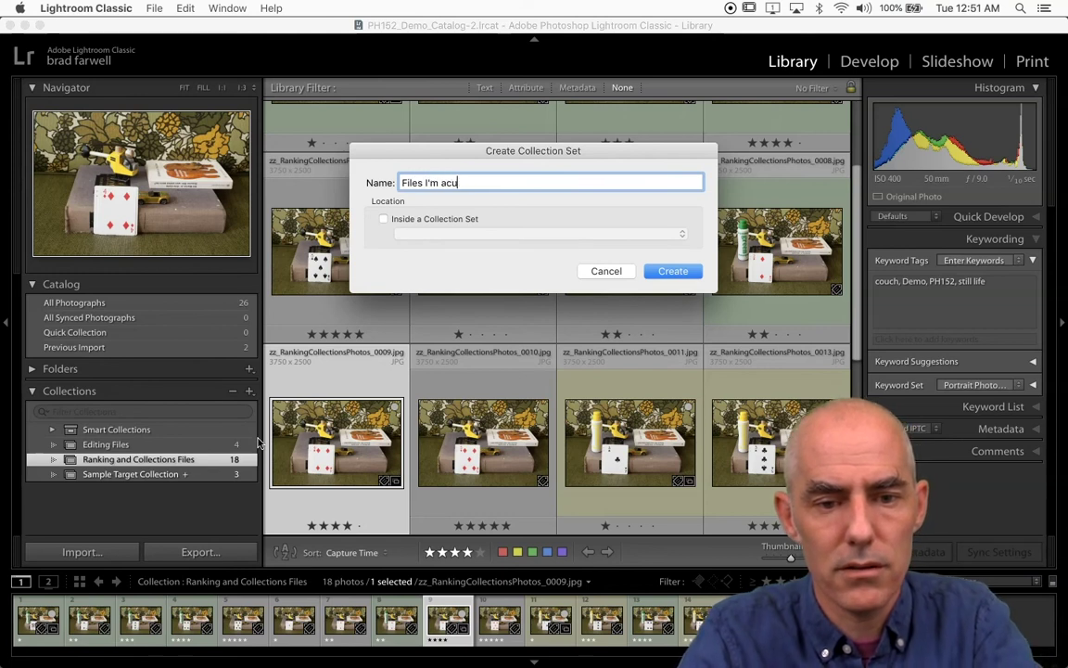
type("iles I'm actually using to demo")
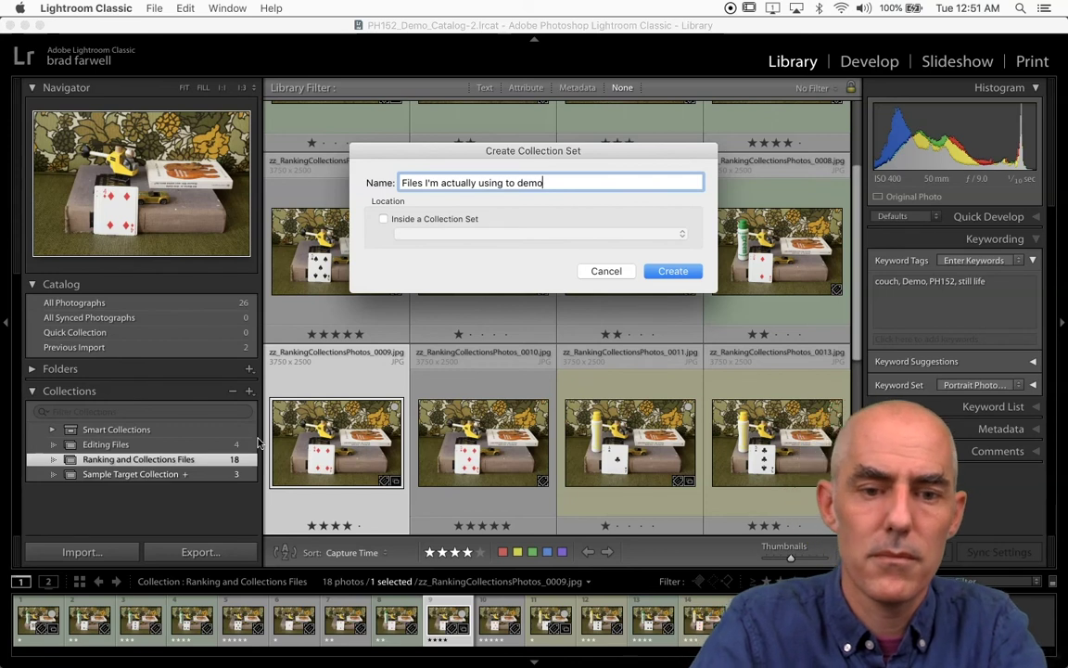
key("Return")
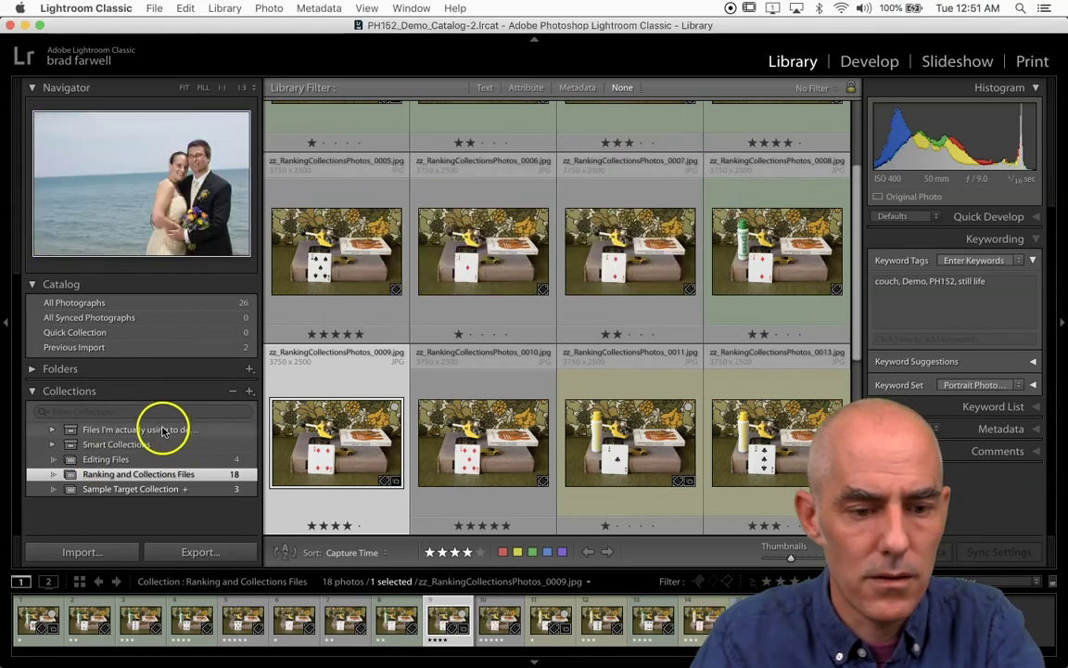
Step: Move the Editing Files and Ranking and Collections Files collections into the "Files I'm actually using to demo" set
left_click(125, 461)
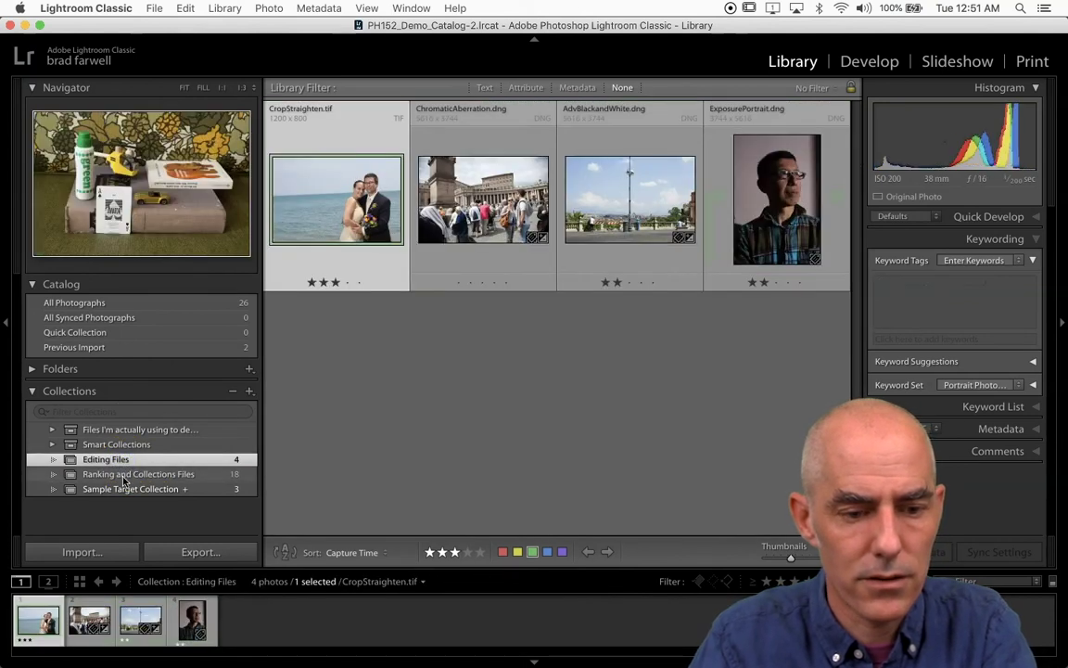
left_click(124, 476, "super")
left_click_drag(88, 472, 92, 432)
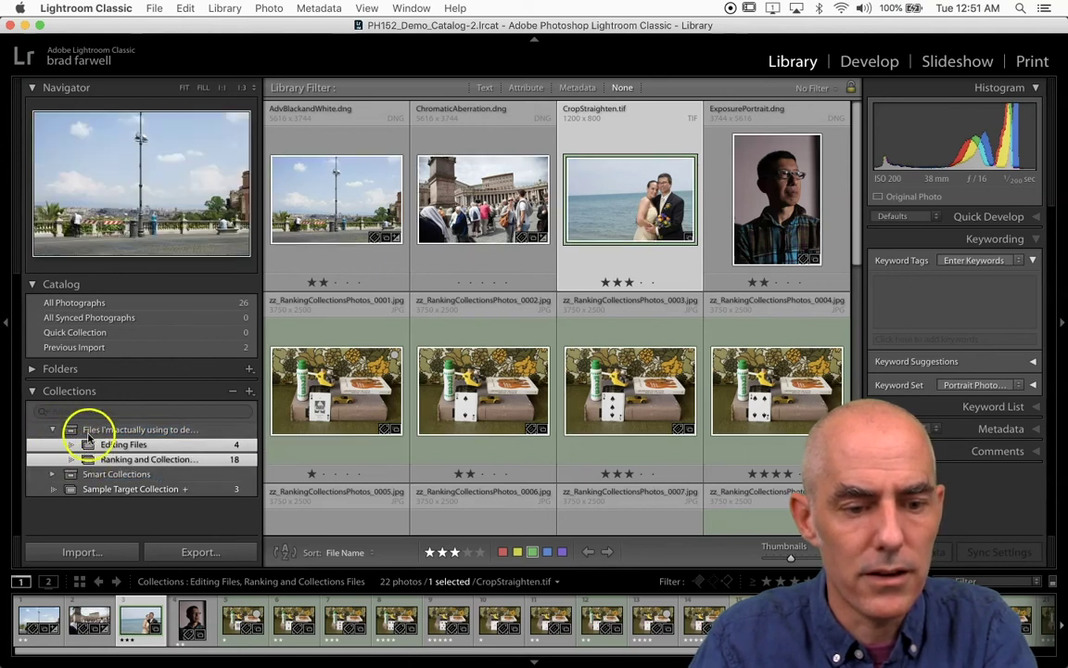
Step: View the Ranking and Collections Files collection inside the "Files I'm actually using to demo" set and collapse the set
left_click(54, 431)
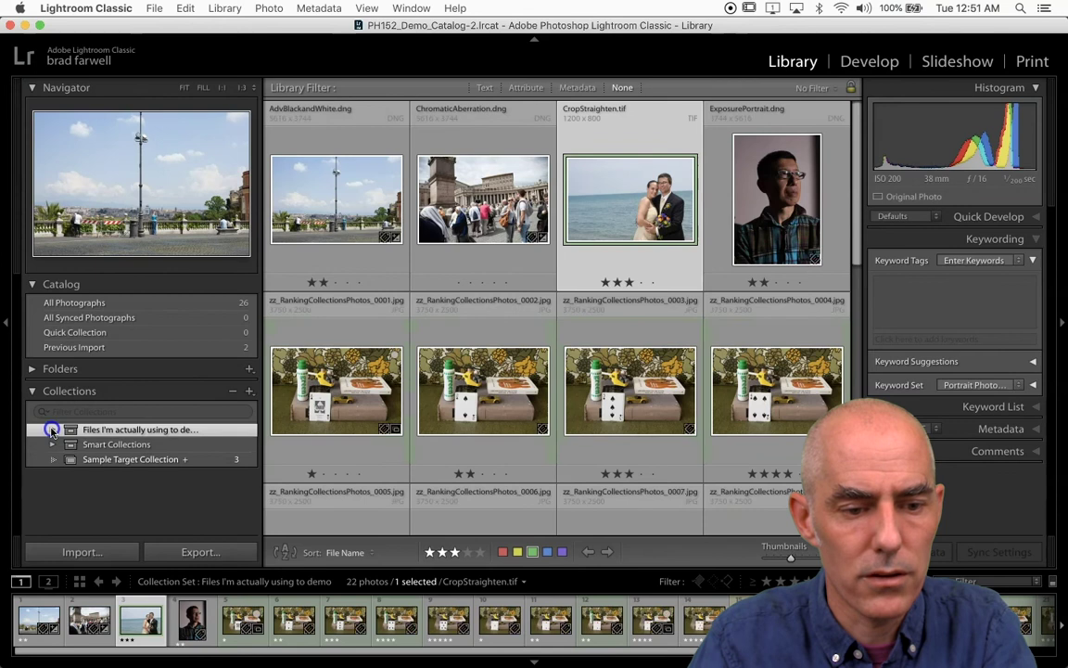
left_click(51, 431)
mouse_move(68, 429)
left_mouse_down()
mouse_move(105, 453)
mouse_move(86, 437)
mouse_move(125, 446)
mouse_move(135, 461)
left_mouse_up()
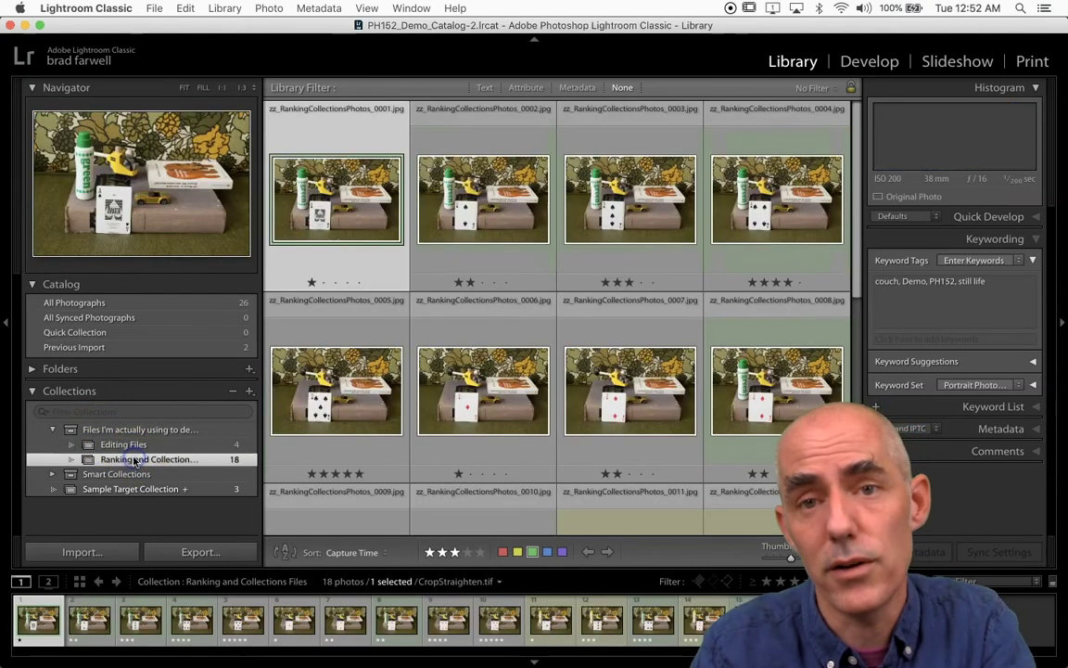
left_click(54, 430)
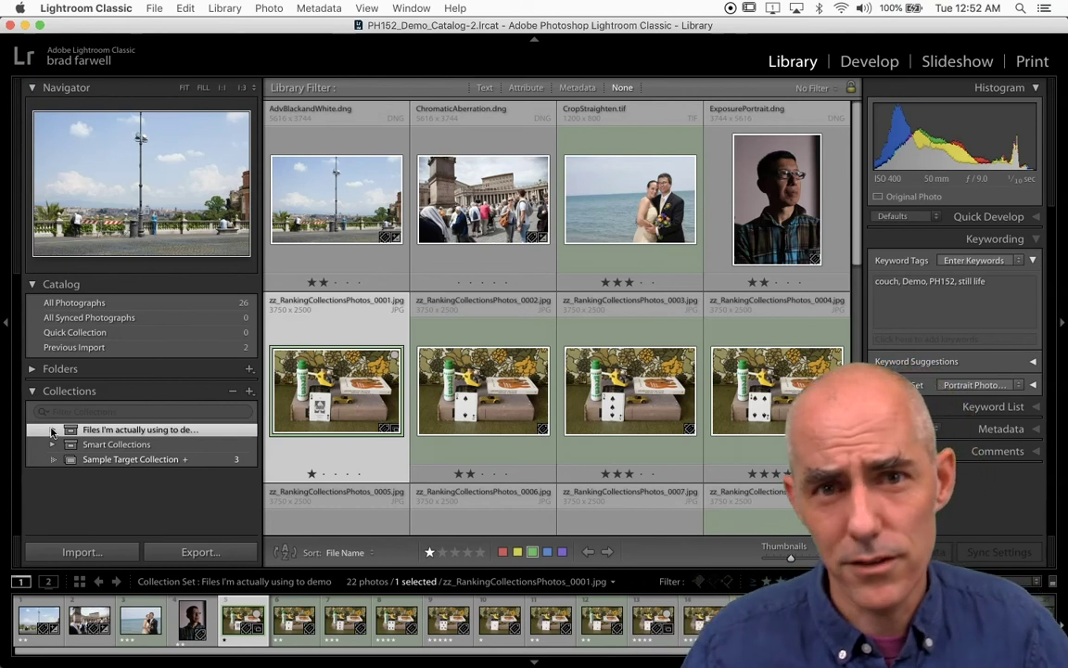
left_click(51, 432)
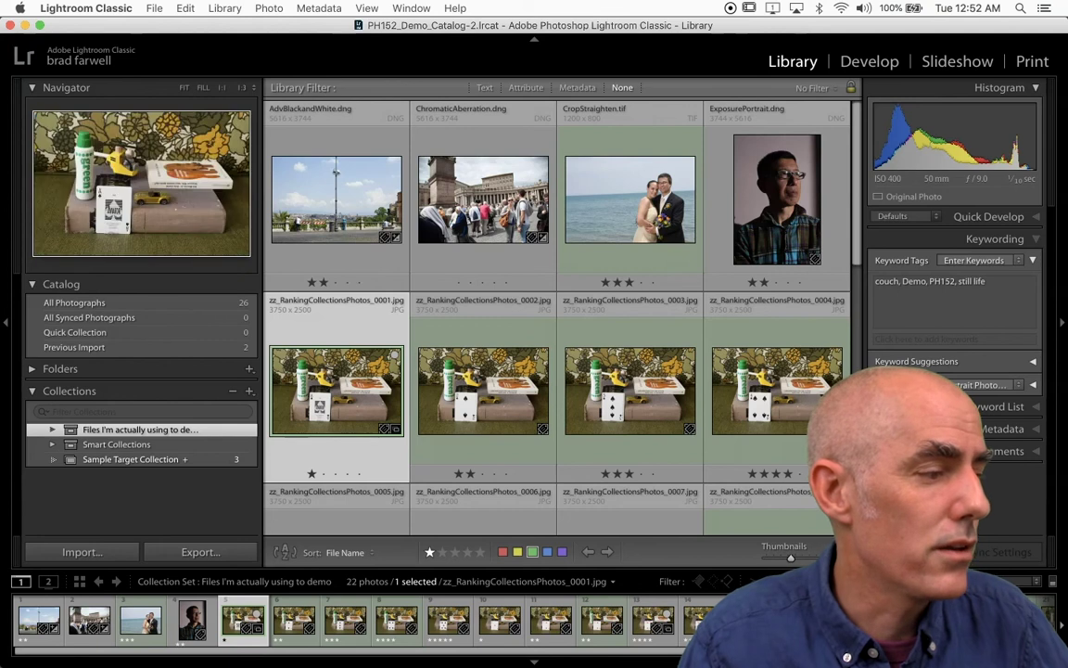